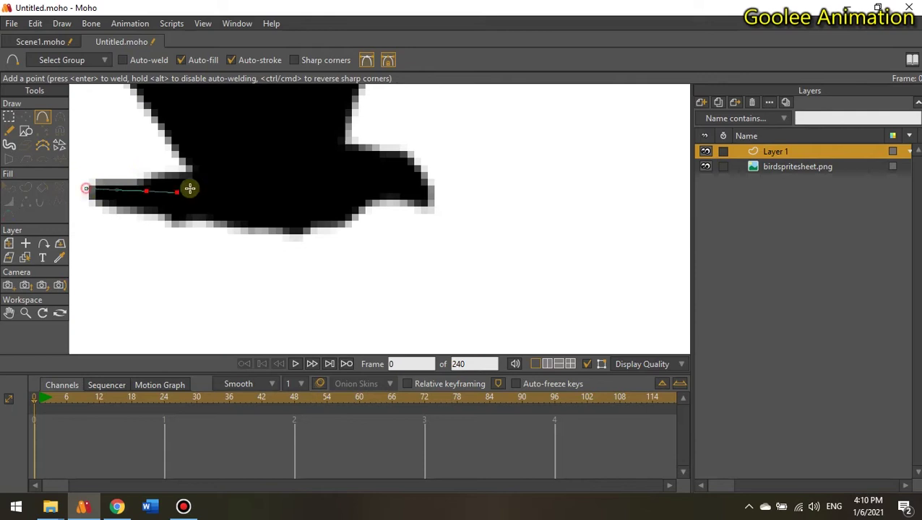
Trace the first bird's head, beak and underside, closing the body outline at the tail tip
left_click(392, 153)
left_click(432, 199)
left_click_drag(434, 217, 432, 206)
left_click_drag(377, 202, 395, 198)
left_click_drag(368, 208, 87, 186)
Sharpen the tail tip of the body outline by setting its point curvature to 0
left_click_drag(88, 184, 4, 173)
key("t")
left_click(285, 188)
key("c")
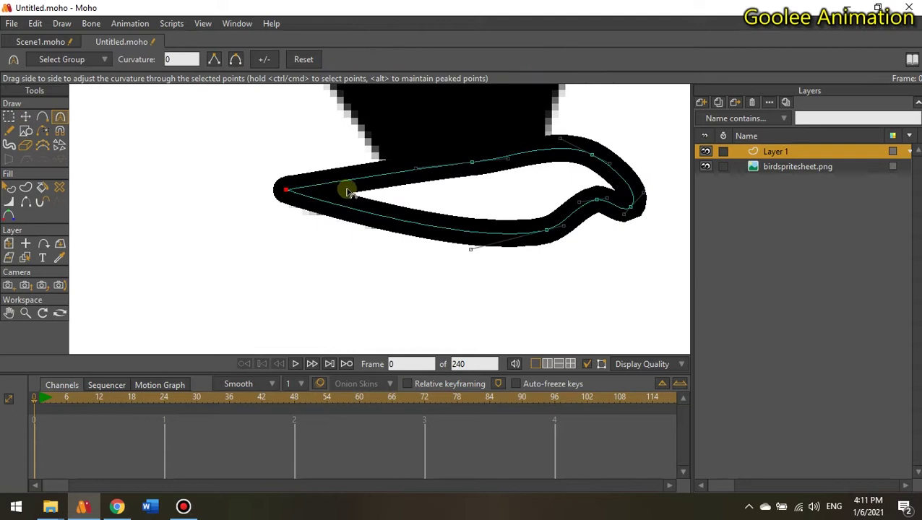
Turn off the body shape's fill and keep its stroke enabled so the reference shows through
key("q")
left_click(107, 60)
left_click(263, 199)
left_click_drag(535, 195, 304, 195)
key("t")
left_click(316, 228)
key("q")
left_click(317, 188)
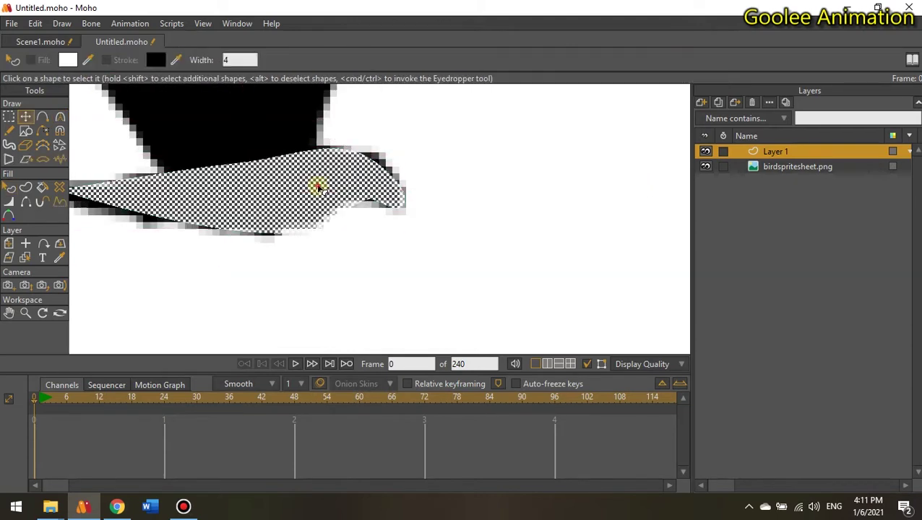
left_click(125, 60)
left_click(44, 61)
left_click(459, 177)
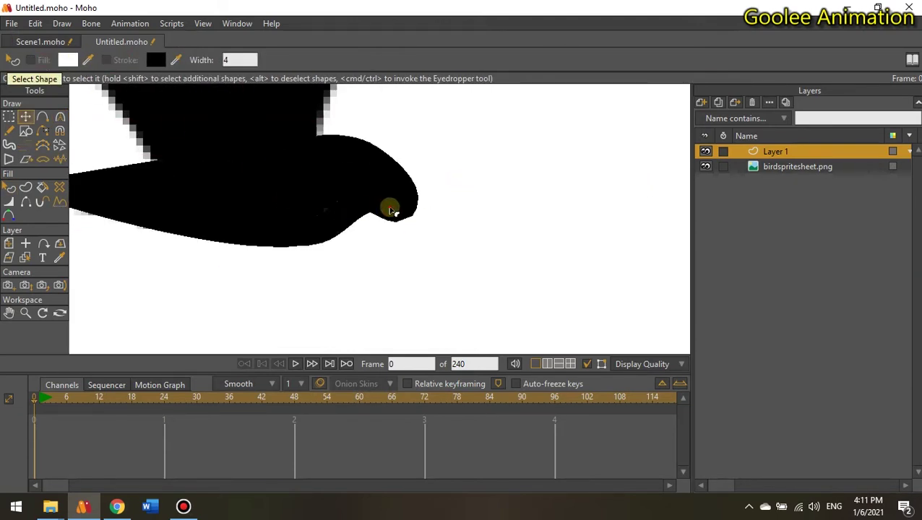
Set the body shape's stroke width to 1
left_click(390, 210)
scroll(232, 60, "down", 5)
left_click(425, 90)
scroll(425, 140, "down", 5)
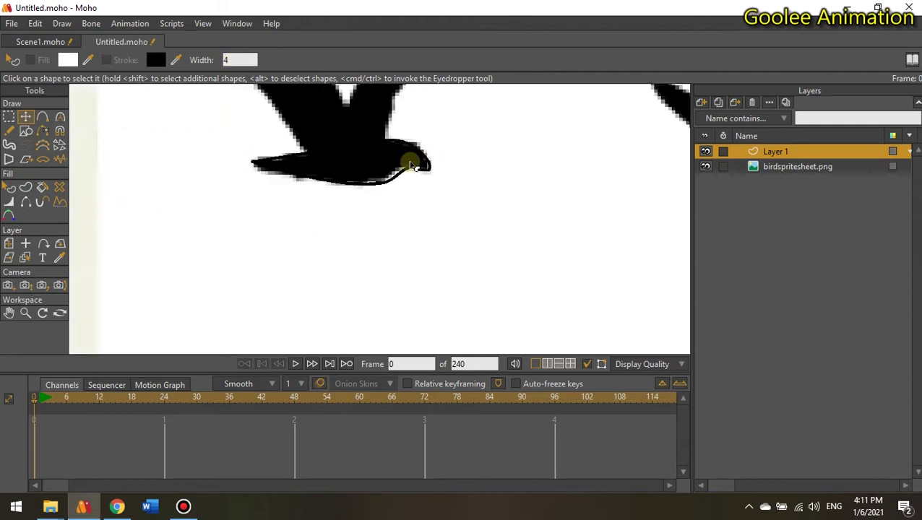
Sharpen the beak tip and adjust the body outline's points to follow the bird silhouette
scroll(410, 165, "up", 5)
key("t")
left_click(465, 161)
key("c")
left_click_drag(465, 160, 34, 124)
scroll(369, 124, "down", 4)
scroll(390, 100, "up", 5)
left_click_drag(407, 115, 446, 122)
key("q")
scroll(439, 141, "down", 5)
scroll(430, 148, "up", 3)
key("t")
left_click_drag(360, 210, 424, 171)
scroll(425, 171, "down", 2)
scroll(462, 175, "down", 2)
key("q")
Rename Layer 1 as Body
double_click(768, 151)
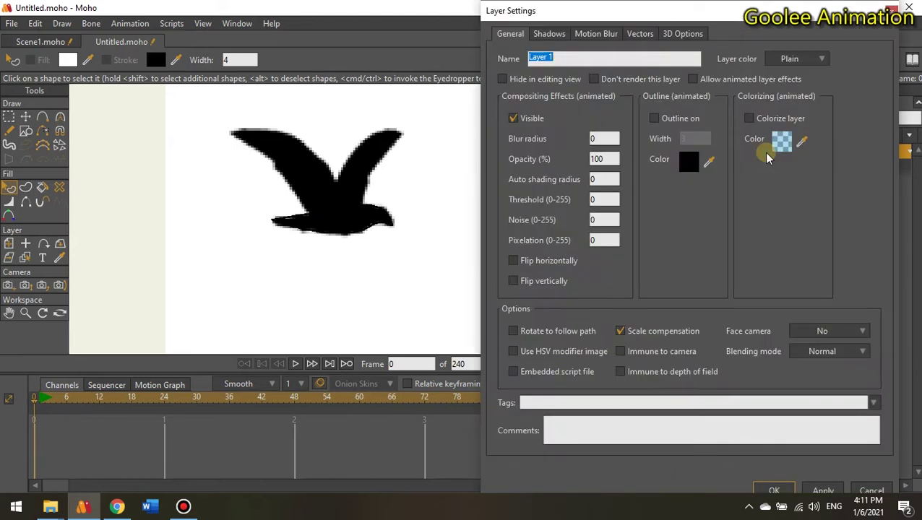
key("Return")
scroll(422, 244, "down", 5)
left_click_drag(422, 245, 306, 215)
scroll(273, 162, "up", 6)
left_click_drag(274, 163, 350, 97)
Add a new vector layer and name it Cánh
left_click(701, 103)
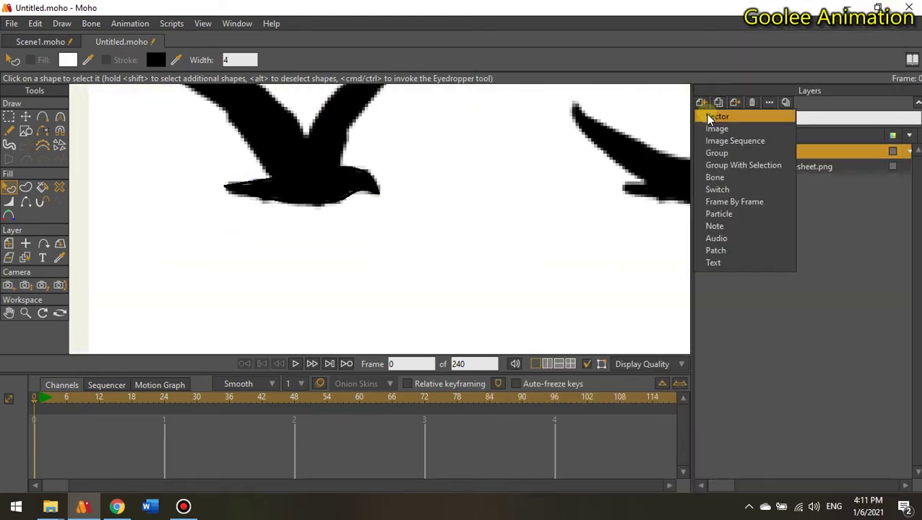
left_click(716, 117)
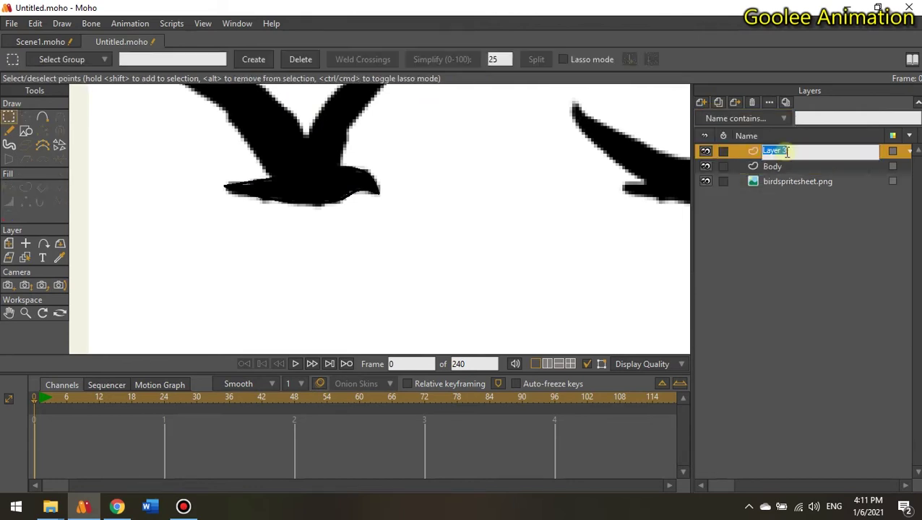
double_click(744, 151)
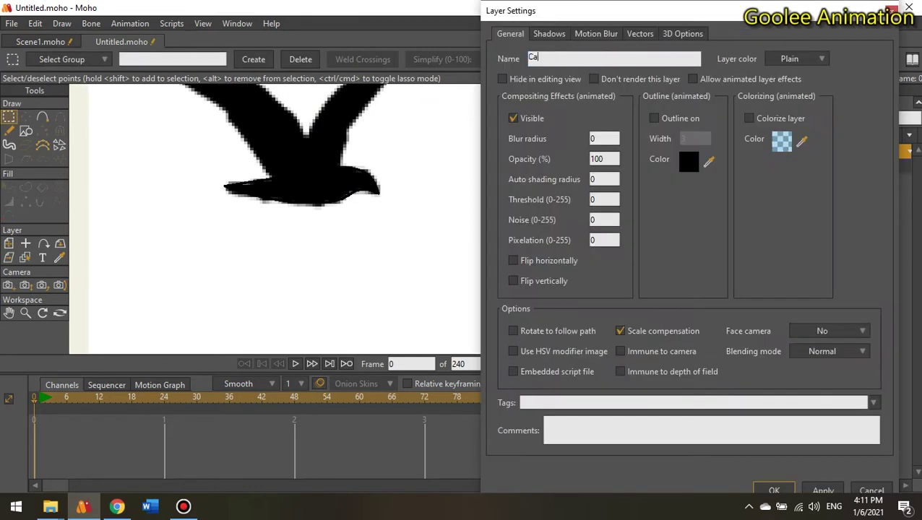
key("Return")
Trace the first bird's left wing as a closed outline on the Cánh layer and sharpen its tip
key("a")
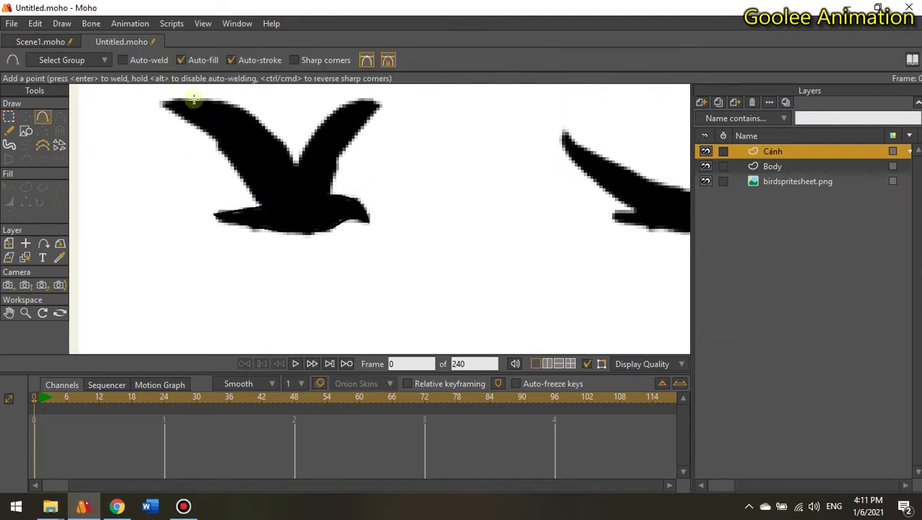
mouse_move(165, 104)
left_mouse_down()
mouse_move(231, 150)
mouse_move(248, 188)
left_mouse_up()
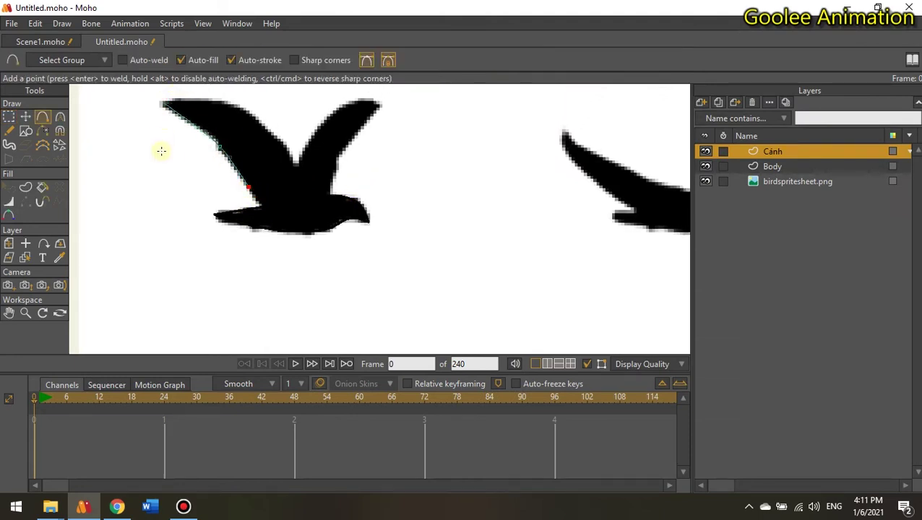
left_click_drag(264, 214, 287, 158)
mouse_move(253, 114)
left_mouse_down()
mouse_move(144, 96)
mouse_move(216, 124)
left_mouse_up()
key("Return")
key("t")
left_click(233, 132)
key("c")
Turn off the fill of the Cánh wing shape
key("q")
scroll(350, 213, "up", 2)
left_click(338, 197)
left_click(31, 60)
scroll(229, 57, "down", 6)
Adjust the Cánh wing's edge points and reduce the curvature at its base corner to fit the silhouette
key("t")
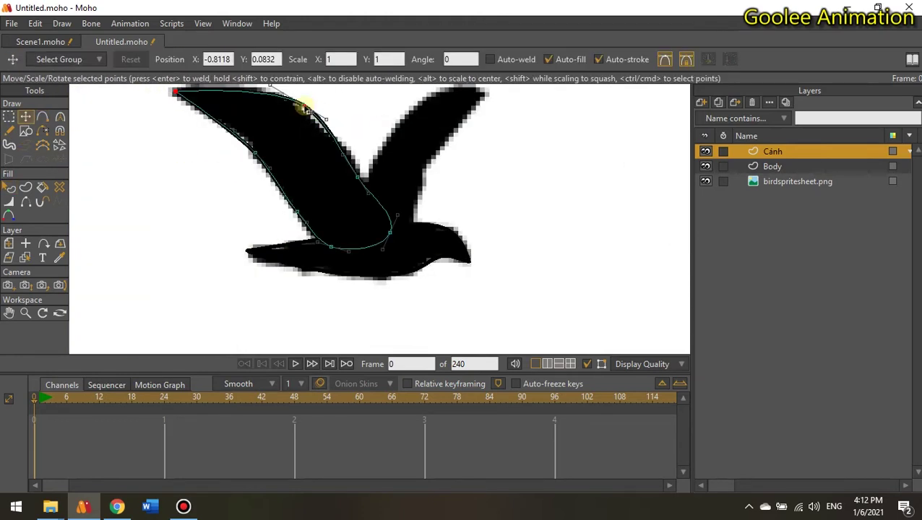
left_click(248, 140)
left_click(362, 180)
key("c")
left_click_drag(386, 239, 220, 211)
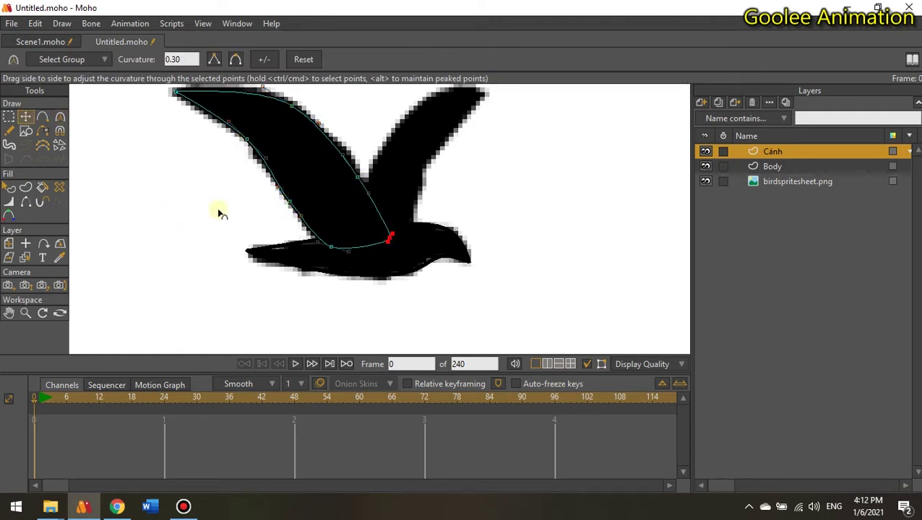
key("t")
left_click(327, 171)
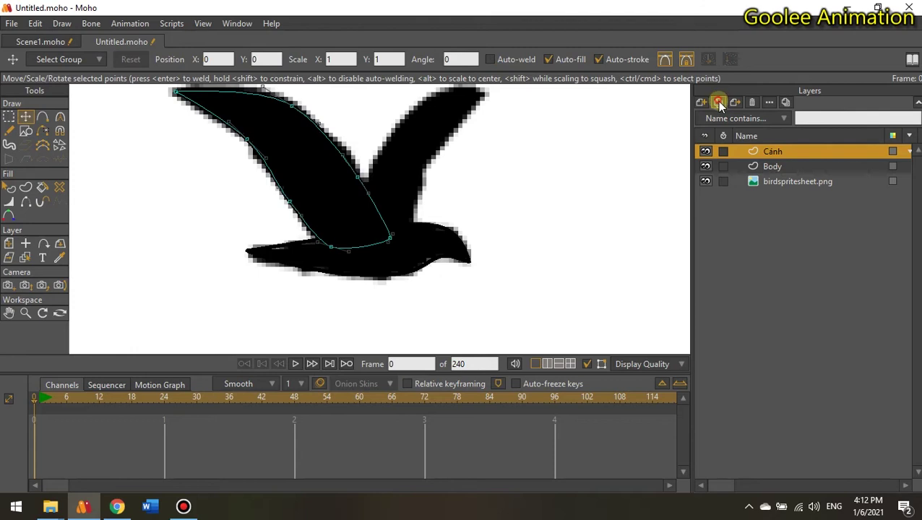
Duplicate the Cánh layer and place the copy, Cánh 2, below the Body layer
left_click(719, 102)
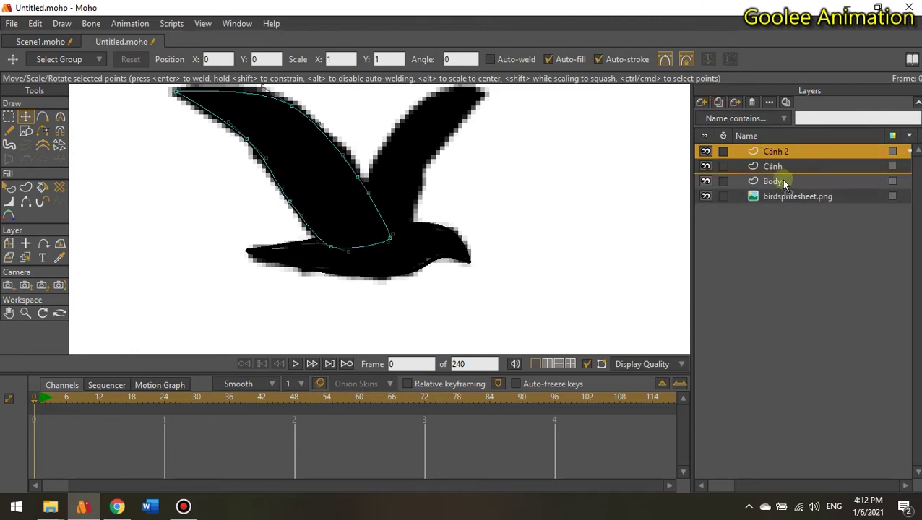
left_click_drag(783, 181, 785, 189)
Flip all points of the Cánh 2 wing horizontally, then move and scale it onto the silhouette's right wing
key("ctrl+a")
left_click(705, 62)
left_click_drag(312, 143, 465, 132)
left_click_drag(555, 89, 467, 125)
left_click_drag(417, 156, 429, 163)
left_click(491, 147)
left_click_drag(491, 147, 465, 115)
Reposition the Cánh 2 wing's points and handles along its edges and base corner to match the silhouette
scroll(408, 161, "up", 3)
left_click_drag(397, 155, 396, 132)
left_click_drag(401, 121, 406, 95)
left_click_drag(376, 151, 371, 155)
left_click_drag(436, 211, 417, 193)
mouse_move(444, 169)
left_mouse_down()
mouse_move(439, 148)
mouse_move(448, 153)
left_mouse_up()
left_click_drag(401, 279, 398, 262)
left_click_drag(387, 297, 376, 284)
mouse_move(386, 292)
left_mouse_down()
mouse_move(396, 223)
mouse_move(364, 282)
mouse_move(356, 273)
mouse_move(377, 280)
left_mouse_up()
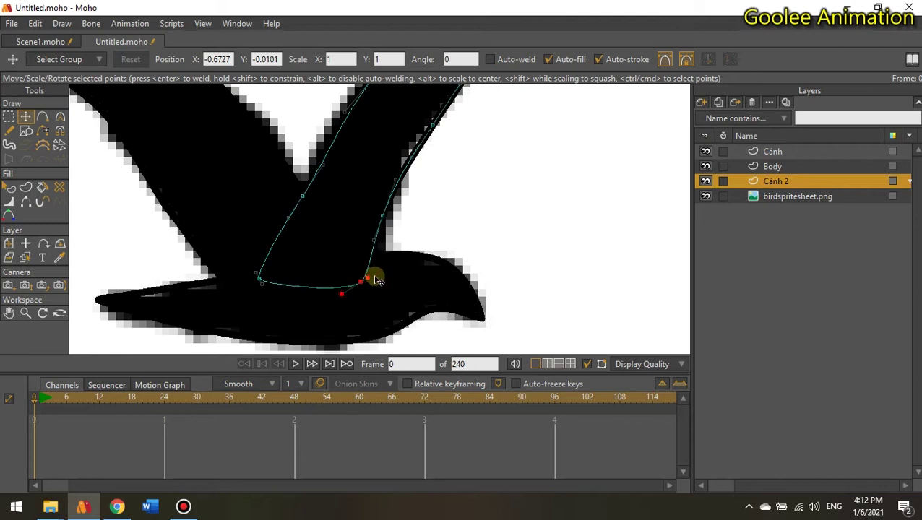
Refine the Cánh 2 wing's inner edge and upper curve toward the tip to follow the silhouette
left_click_drag(316, 192, 315, 175)
left_click_drag(319, 162, 305, 237)
left_click_drag(354, 196, 443, 149)
scroll(407, 241, "down", 6)
key("q")
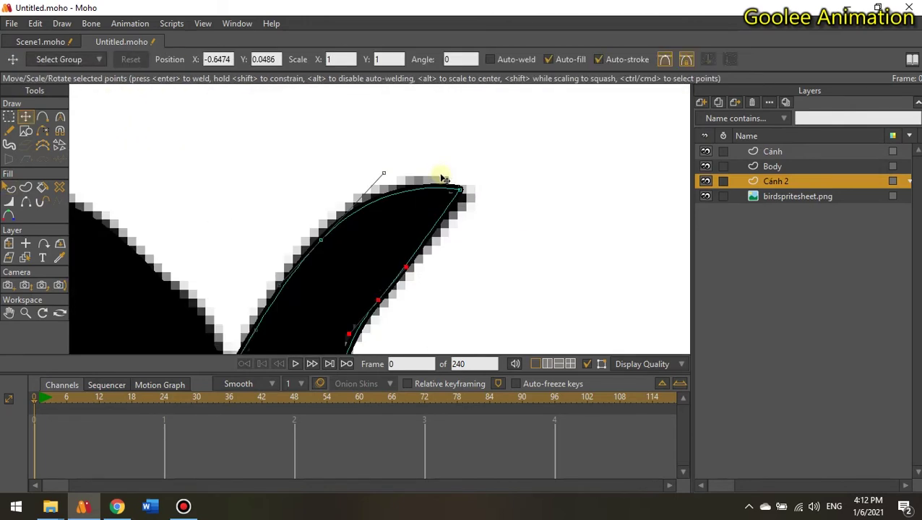
left_click_drag(442, 179, 340, 169)
scroll(354, 189, "down", 2)
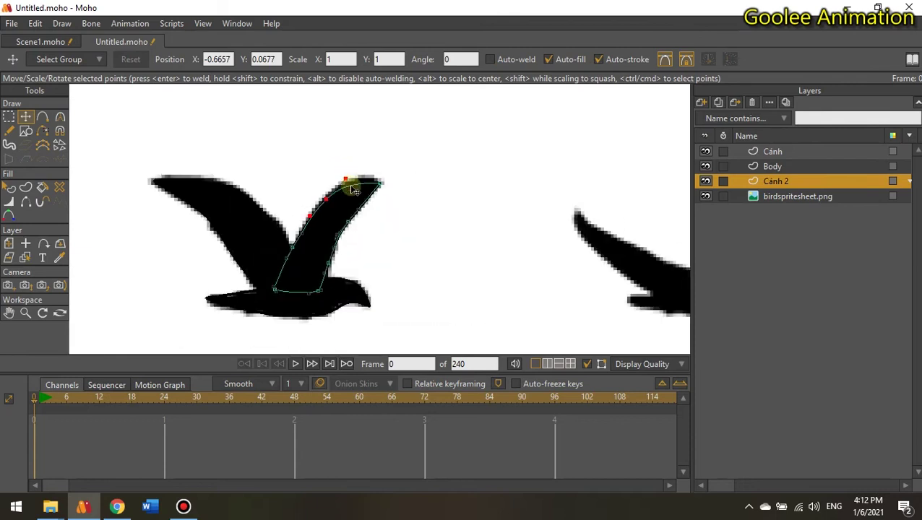
Group the Cánh, Body and Cánh 2 layers into a group layer named Bird
left_click(772, 150, "shift")
left_click(701, 102)
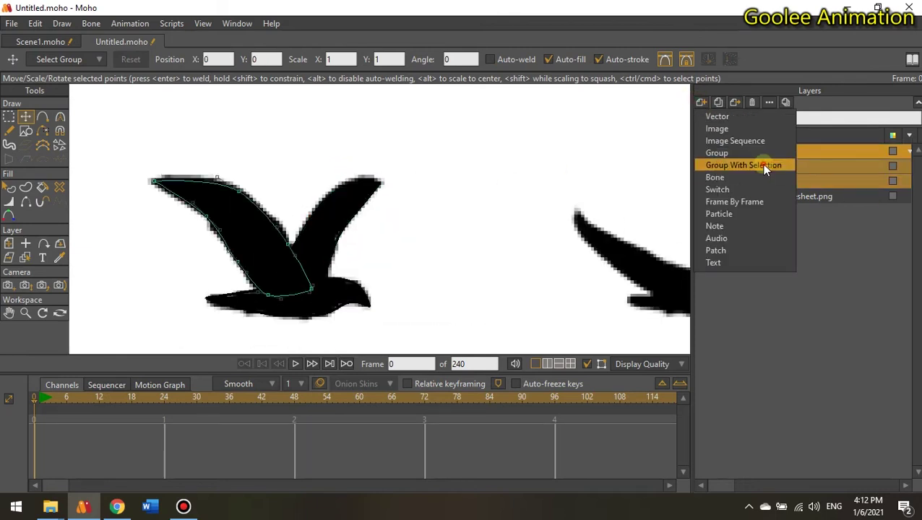
left_click(761, 163)
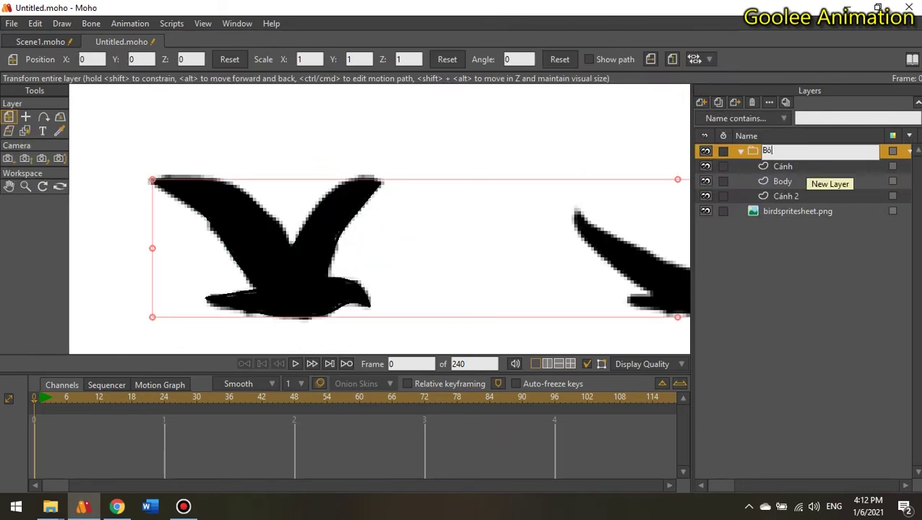
type("Bird")
key("Return")
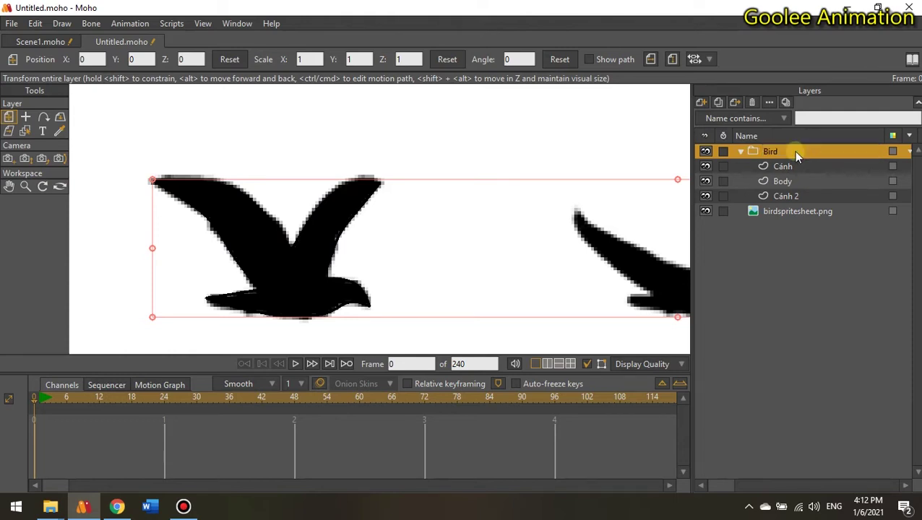
Move the Bird group left off the sprite sheet, to about X -0.35, Y -0.02
scroll(363, 139, "down", 3)
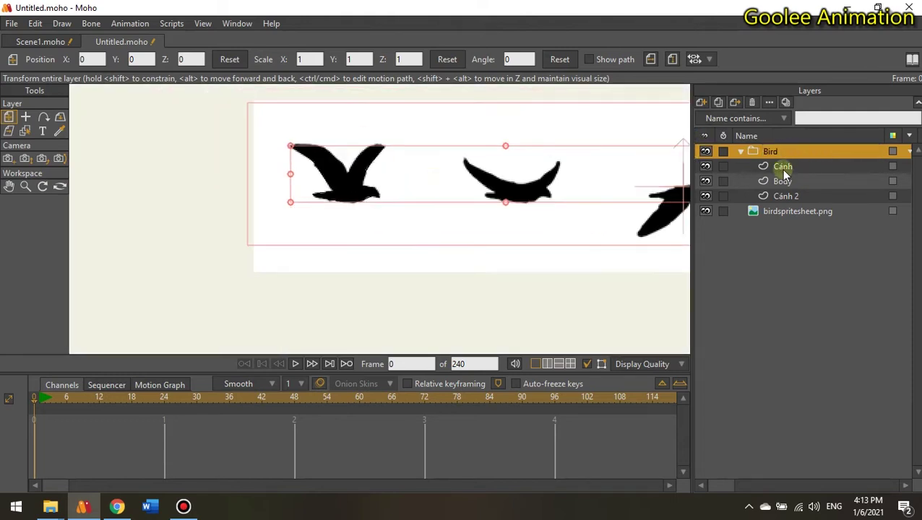
left_click(739, 152)
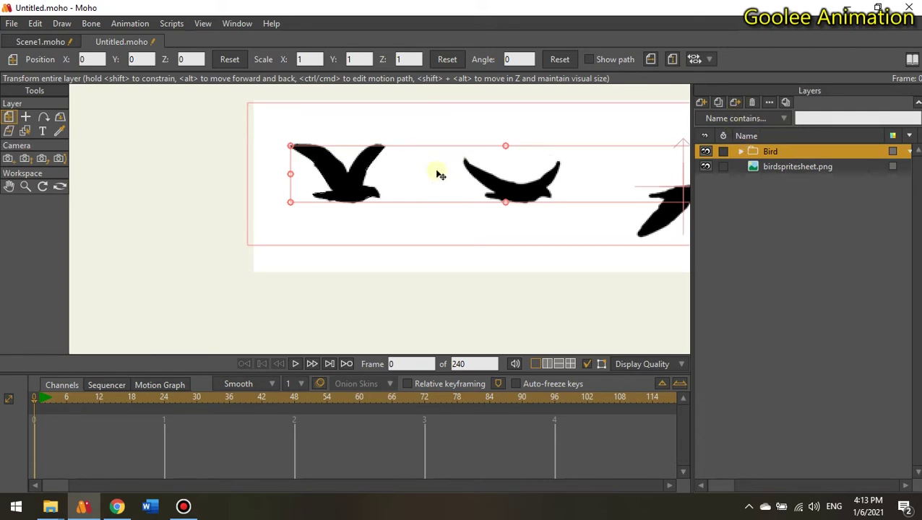
scroll(436, 173, "down", 2)
left_click(740, 151)
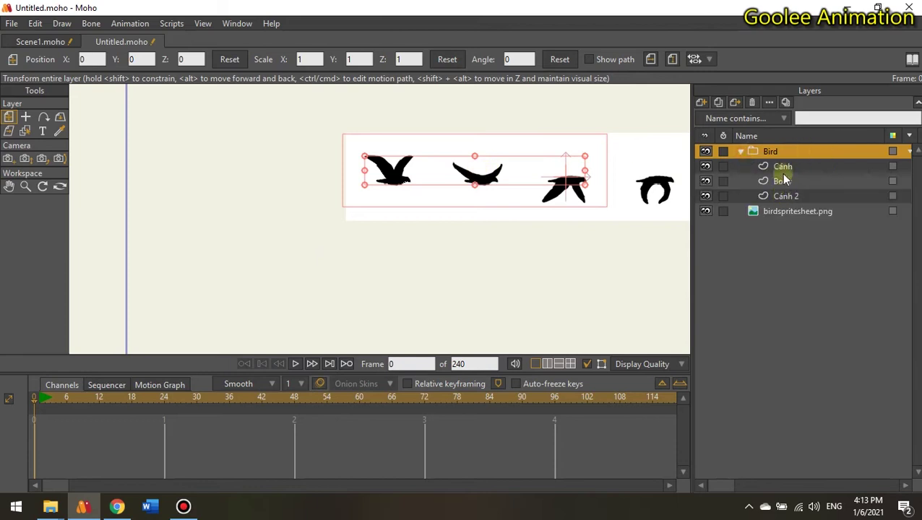
left_click(740, 152)
scroll(428, 173, "up", 3)
left_click_drag(484, 185, 337, 191)
scroll(243, 185, "up", 6)
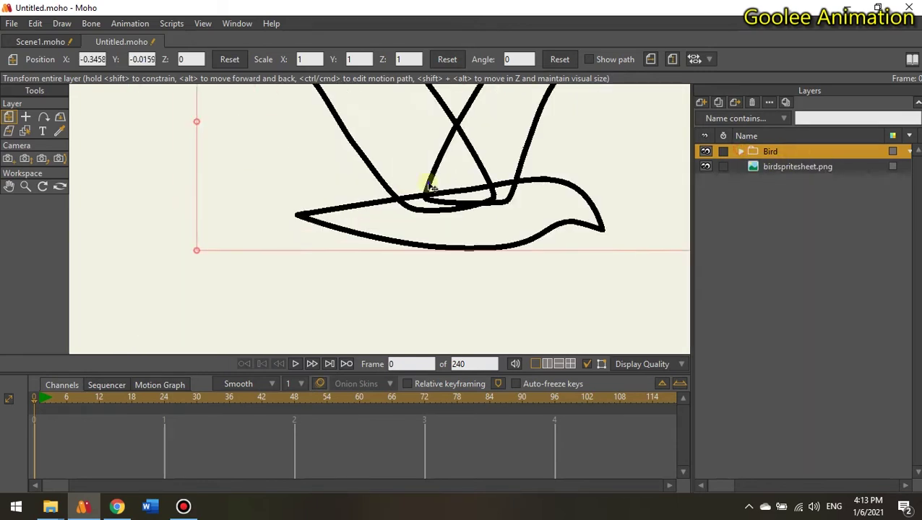
Turn on the white fill for the Cánh wing shape
left_click(27, 133)
left_click(332, 190)
key("q")
left_click(31, 60)
left_click(322, 156)
Turn on the white fill for the Cánh 2 wing shape
left_click(26, 259)
left_click(334, 106)
left_click(335, 106)
left_click(31, 60)
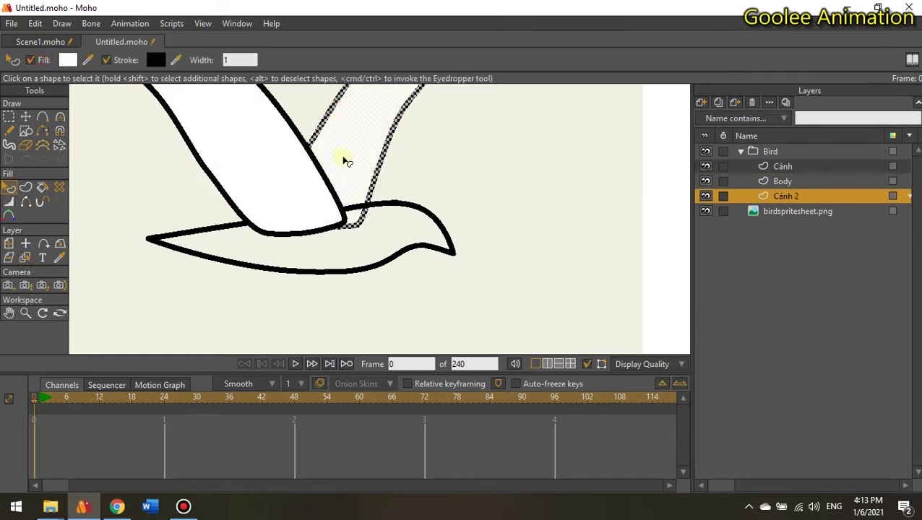
left_click(101, 234)
Turn on the white fill for the bird's body shape
left_click(220, 229, "ctrl+alt")
left_click(220, 228)
left_click(31, 60)
left_click(538, 140)
Examine the drawn bird beside the flight poses on the reference sprite sheet
scroll(449, 170, "down", 3)
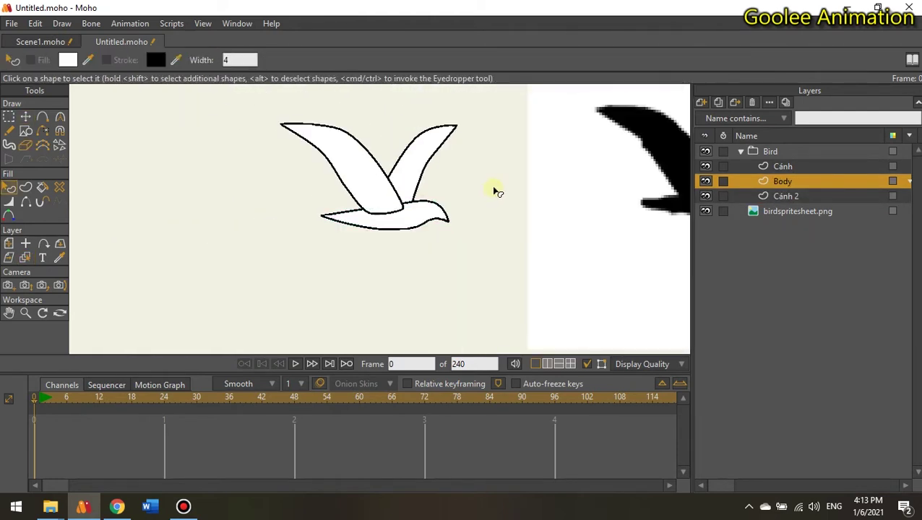
scroll(465, 175, "up", 3)
scroll(228, 165, "down", 3)
scroll(452, 117, "up", 3)
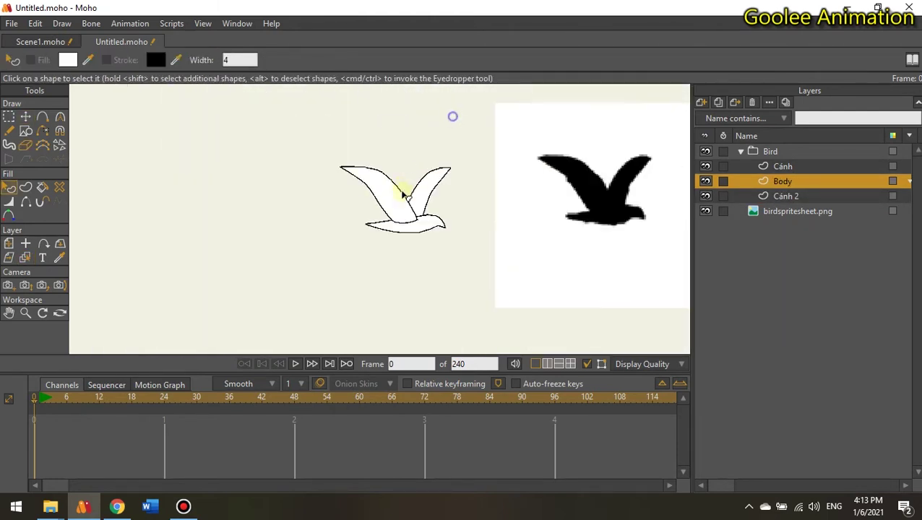
key("t")
scroll(424, 182, "down", 3)
key("q")
scroll(433, 186, "down", 1)
scroll(438, 183, "up", 2)
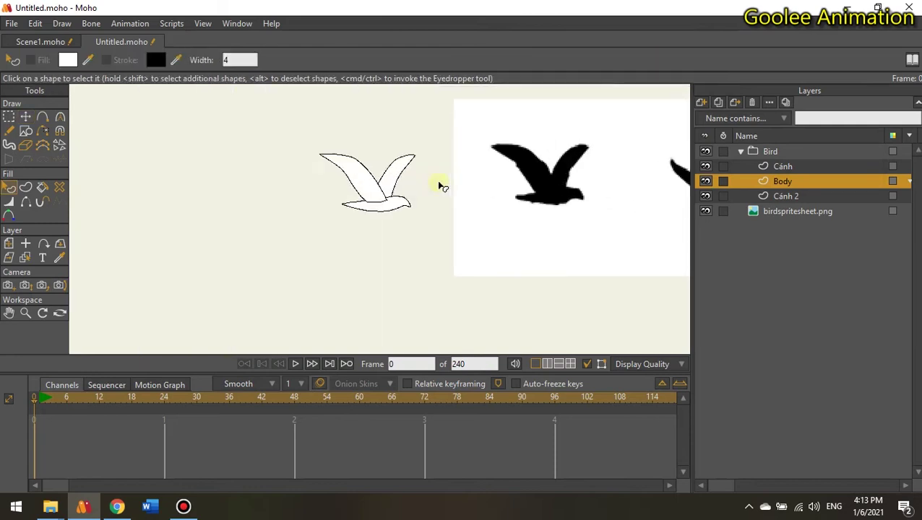
scroll(436, 194, "down", 3)
scroll(435, 194, "up", 3)
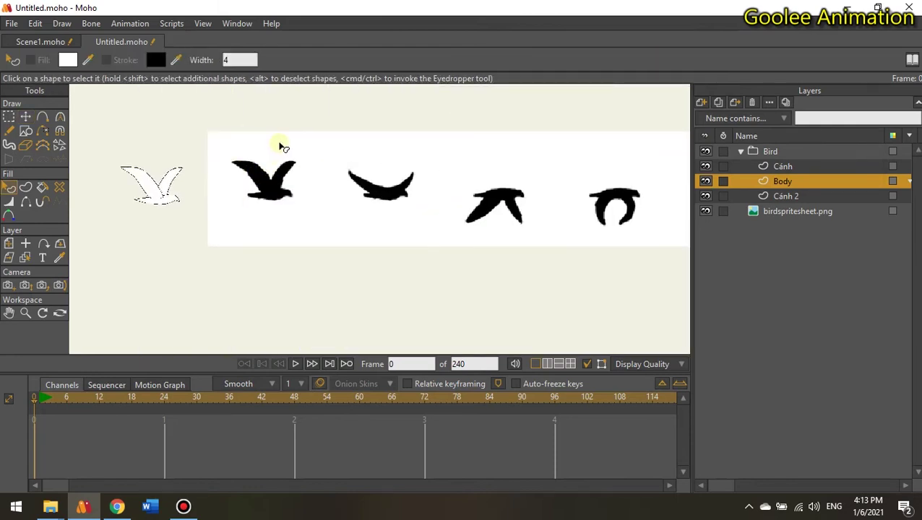
scroll(173, 184, "up", 4)
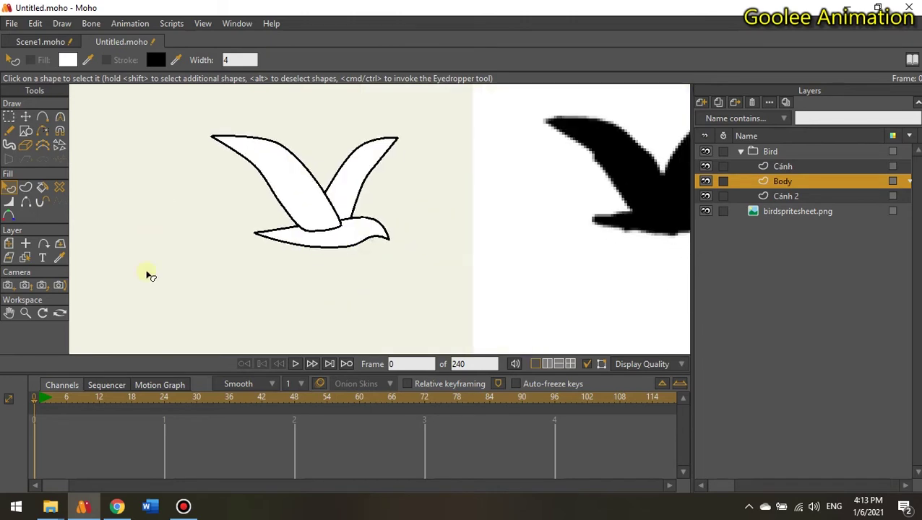
scroll(202, 204, "down", 1)
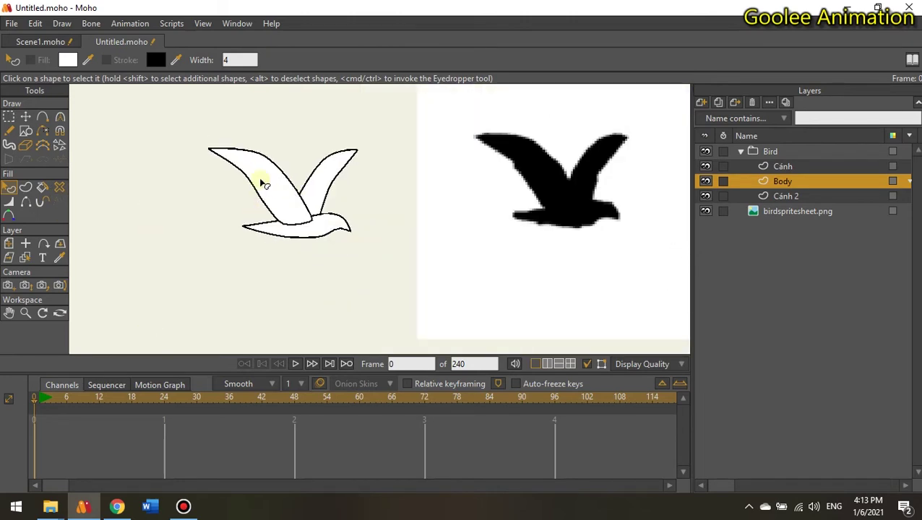
scroll(281, 198, "down", 3)
left_click_drag(431, 202, 322, 179)
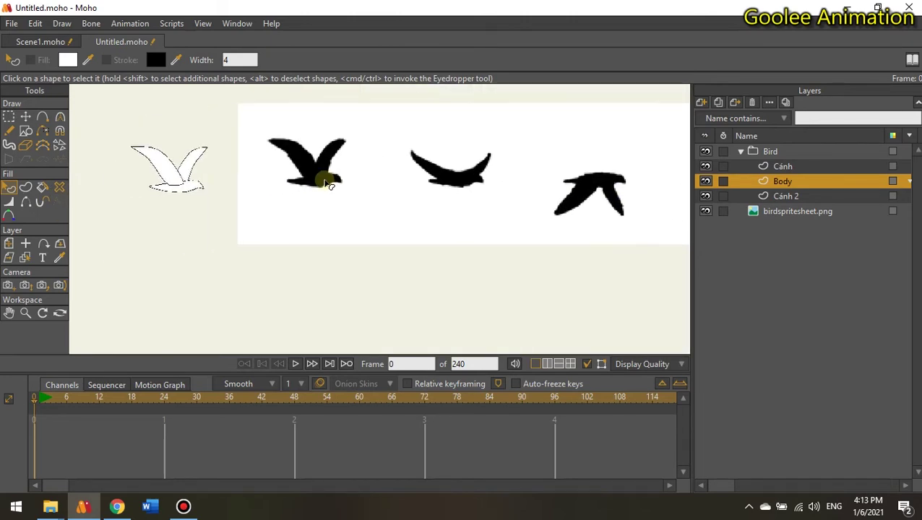
scroll(182, 194, "down", 1)
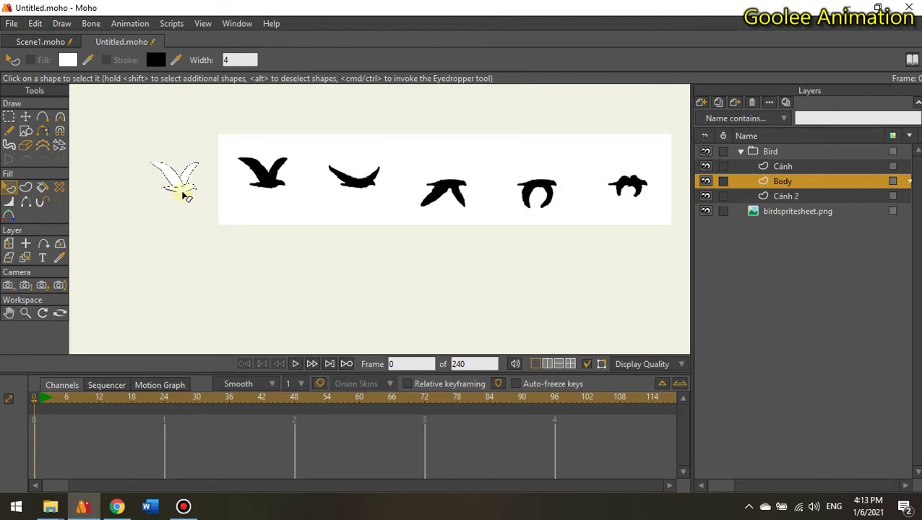
scroll(138, 153, "up", 2)
scroll(173, 141, "up", 2)
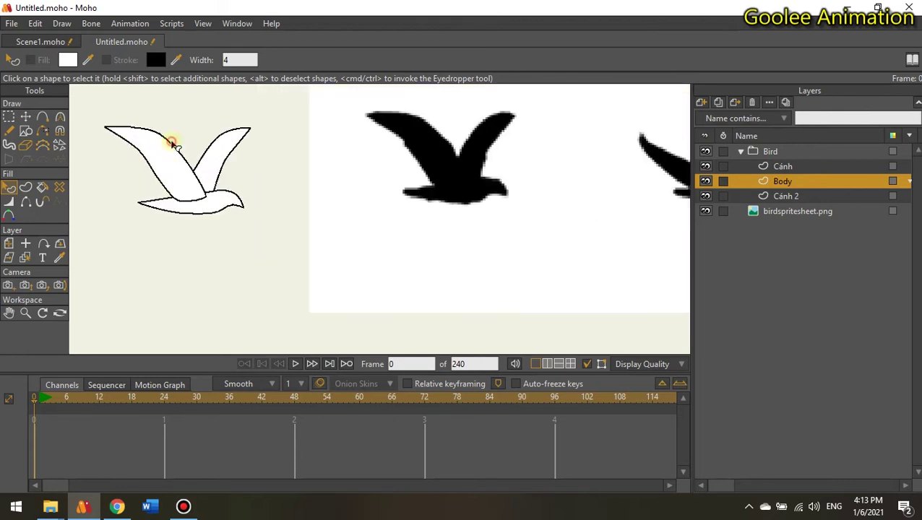
Change the fill of the bird's body shape to black
scroll(217, 166, "up", 2)
key("t")
key("q")
left_click(247, 249)
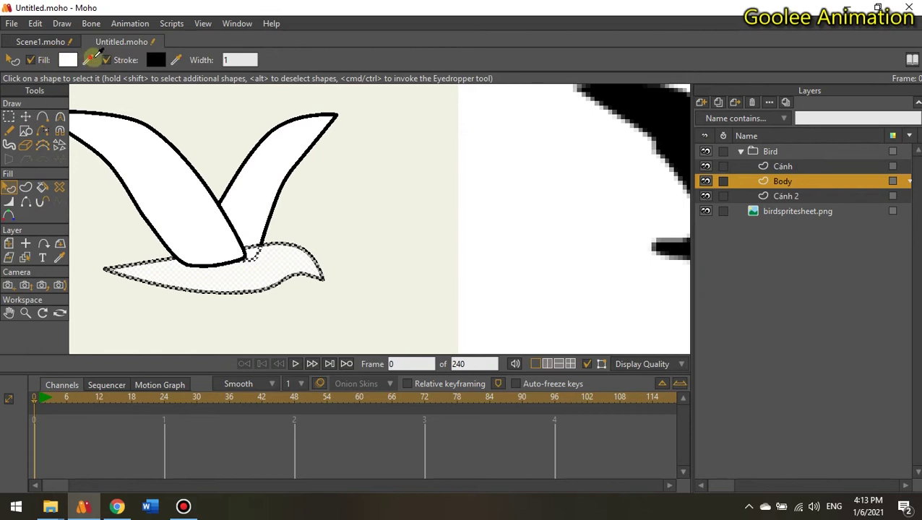
left_click(339, 231)
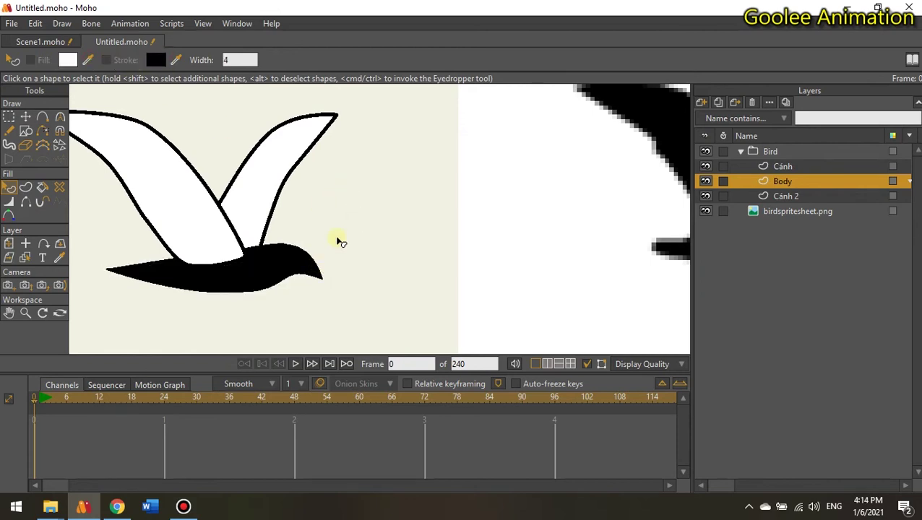
scroll(346, 253, "down", 1)
scroll(345, 253, "down", 1)
scroll(340, 249, "up", 1)
scroll(345, 244, "down", 1)
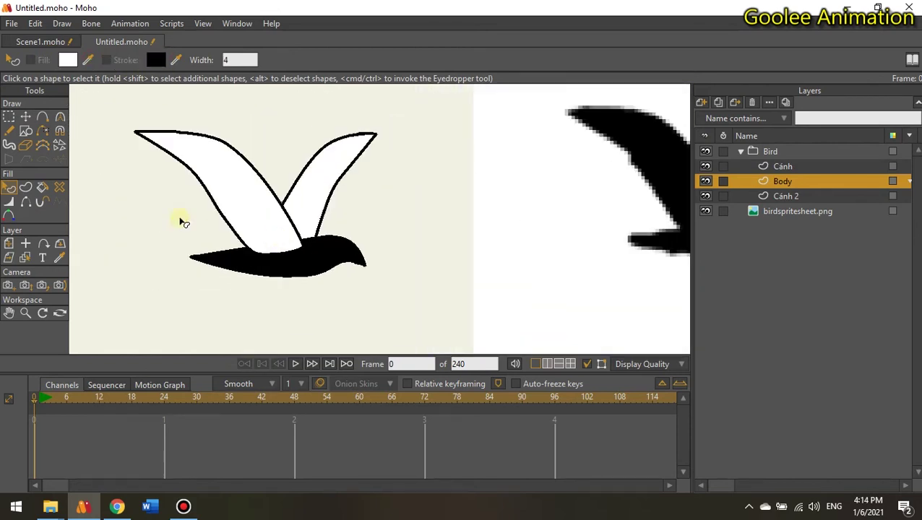
Change the fill of the Cánh wing shape to black
left_click(32, 260)
left_click(247, 174)
key("q")
left_click(247, 173)
mouse_move(165, 60)
left_mouse_down()
mouse_move(68, 59)
mouse_move(168, 60)
left_mouse_up()
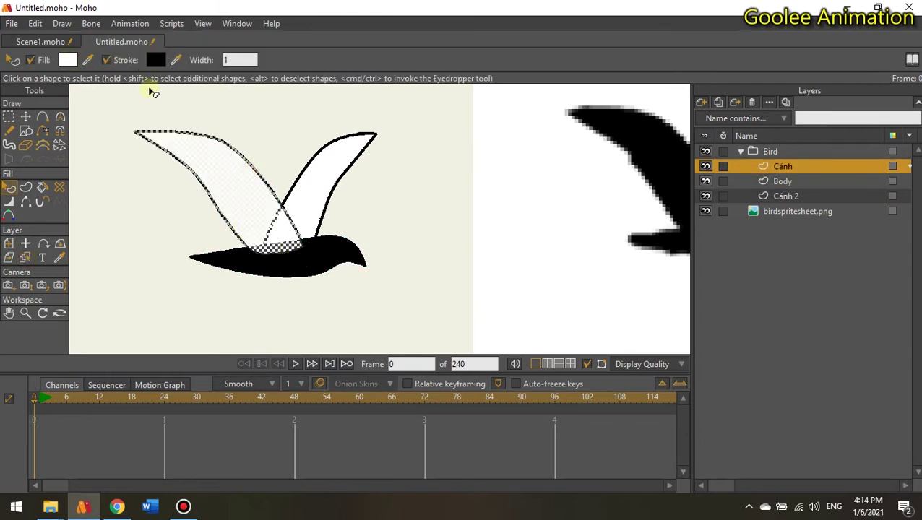
left_click_drag(248, 235, 271, 268)
left_click(312, 166)
Change the fill of the Cánh 2 wing shape to black
left_click(26, 256)
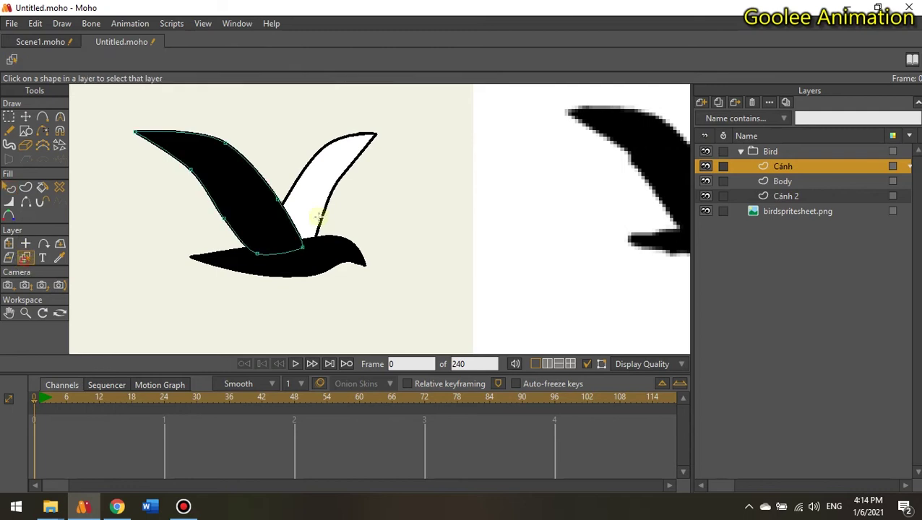
left_click(325, 160)
key("q")
left_click(325, 160)
left_click_drag(87, 60, 232, 189)
left_click(402, 203)
scroll(403, 203, "down", 8)
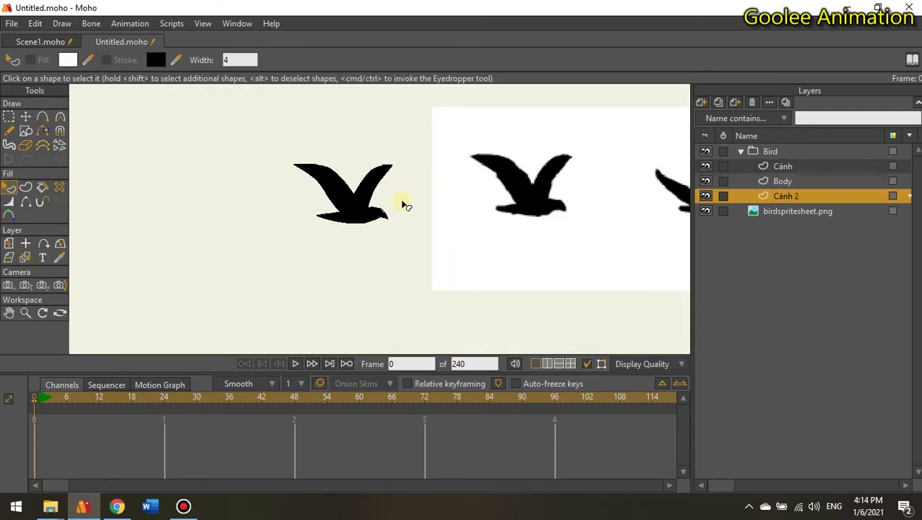
Move the Bird group's origin point onto the middle of the drawn bird
scroll(380, 193, "up", 6)
key("t")
key("q")
scroll(513, 209, "down", 2)
left_click_drag(513, 209, 303, 196)
scroll(310, 195, "down", 4)
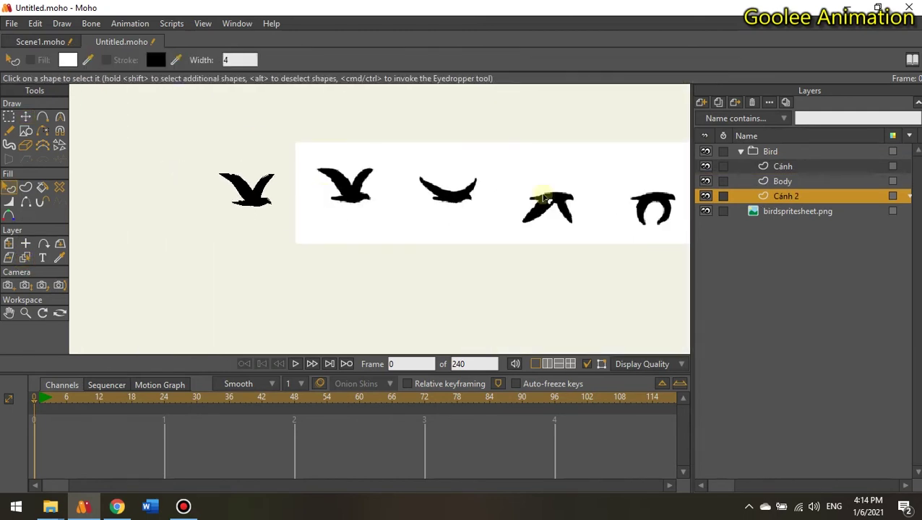
left_click(770, 151)
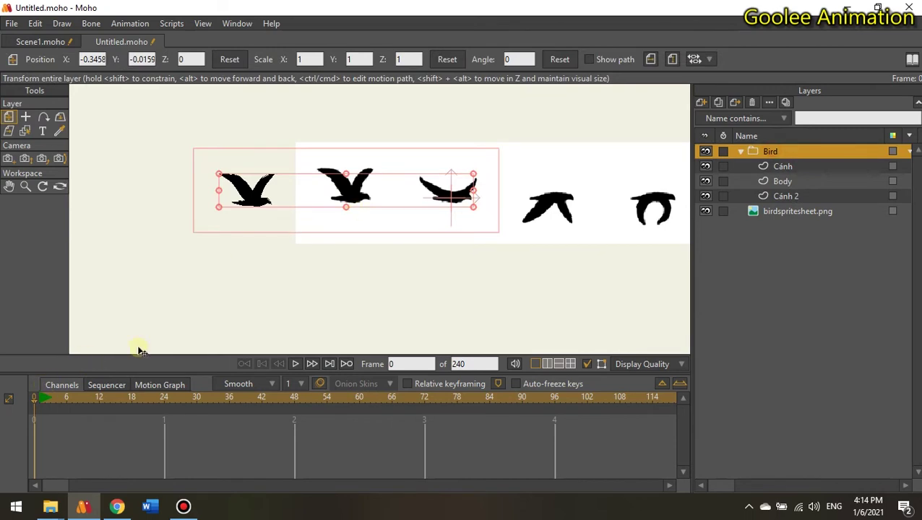
scroll(377, 181, "up", 3)
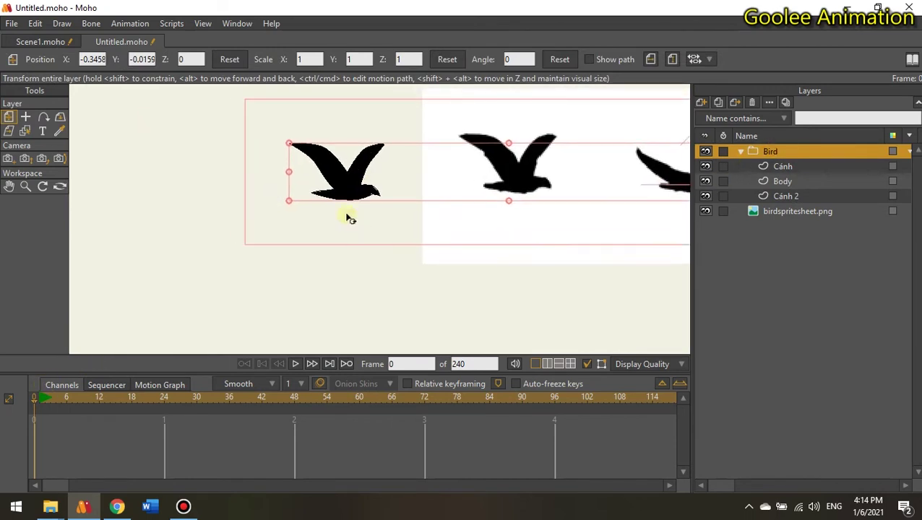
key("0")
key("t")
scroll(352, 177, "up", 2)
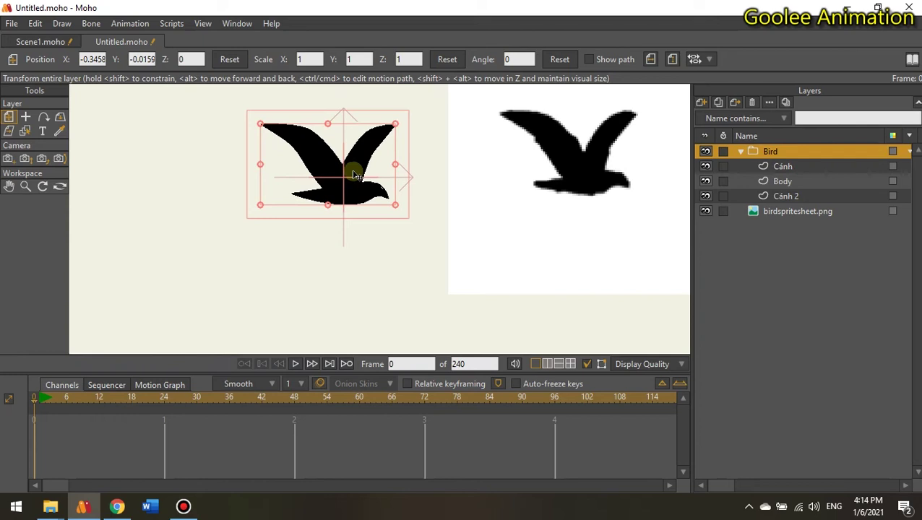
Convert the Bird group layer to a bone layer
scroll(352, 175, "down", 3)
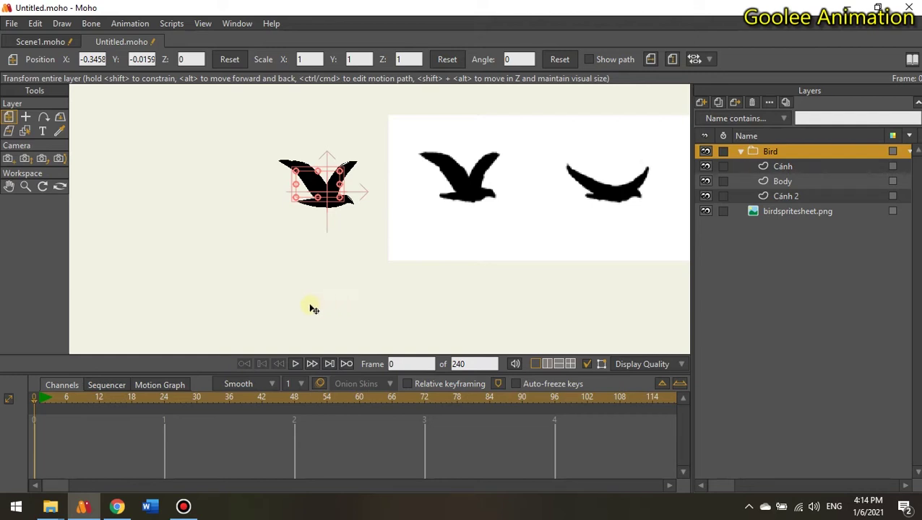
scroll(252, 288, "down", 2)
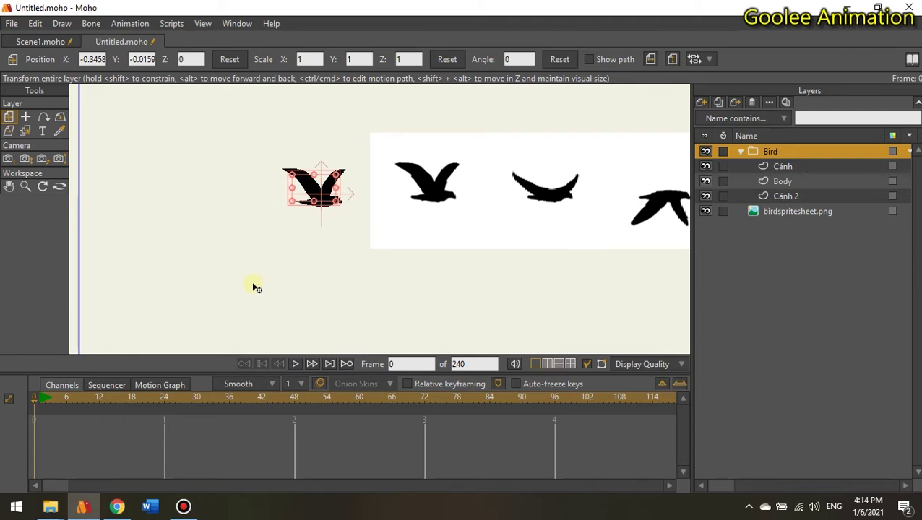
scroll(267, 223, "up", 5)
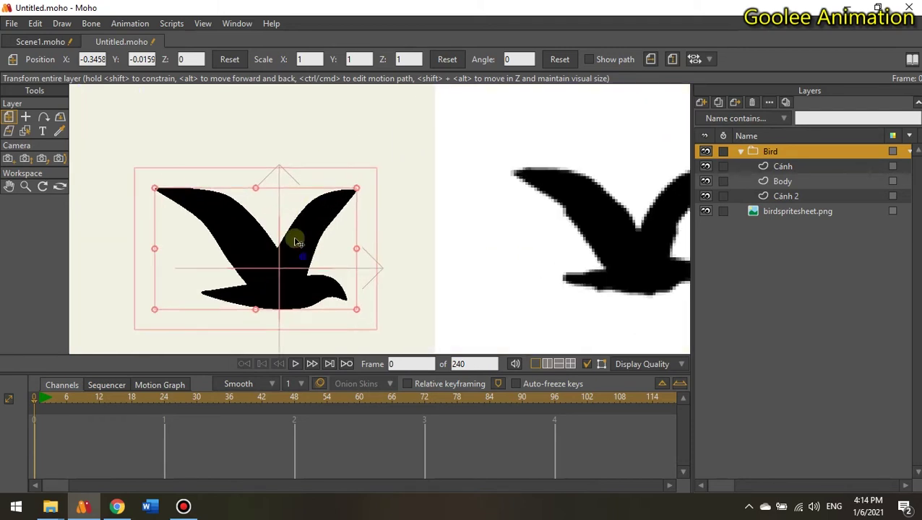
left_click_drag(330, 217, 482, 174)
left_click_drag(431, 192, 278, 187)
scroll(199, 231, "down", 3)
scroll(276, 188, "up", 3)
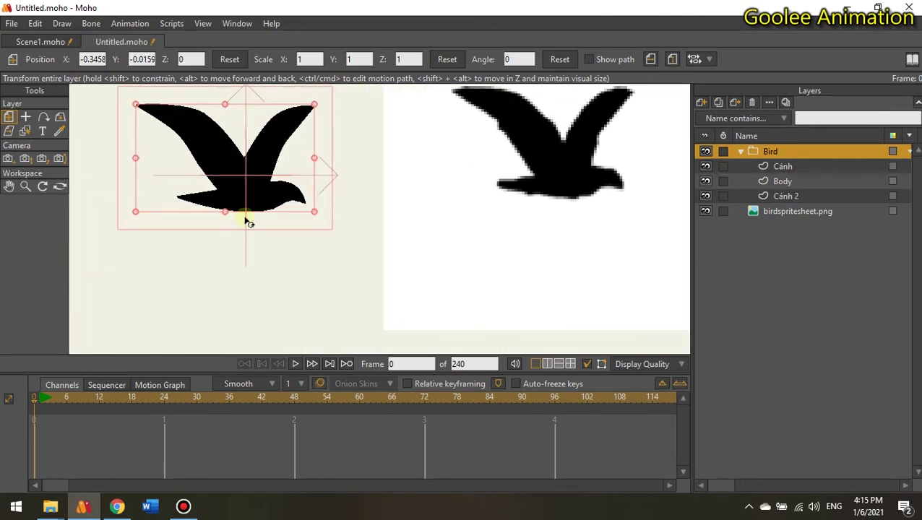
right_click(767, 153)
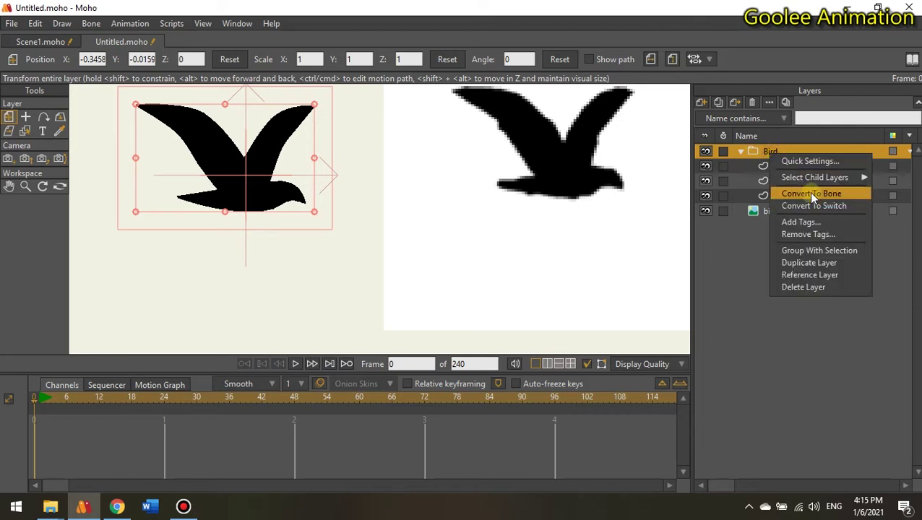
left_click(811, 195)
scroll(391, 208, "up", 3)
left_click_drag(266, 214, 461, 210)
key("ctrl+z")
scroll(450, 209, "up", 4)
key("ctrl+z")
key("ctrl+z")
Add a bone from the body's centre to the neck and a child bone through the head to the beak
left_click_drag(283, 225, 436, 190)
left_click_drag(436, 190, 496, 229)
mouse_move(290, 219)
left_mouse_down()
mouse_move(427, 189)
mouse_move(314, 194)
mouse_move(336, 195)
left_mouse_up()
mouse_move(337, 195)
left_mouse_down()
mouse_move(154, 175)
mouse_move(194, 186)
left_mouse_up()
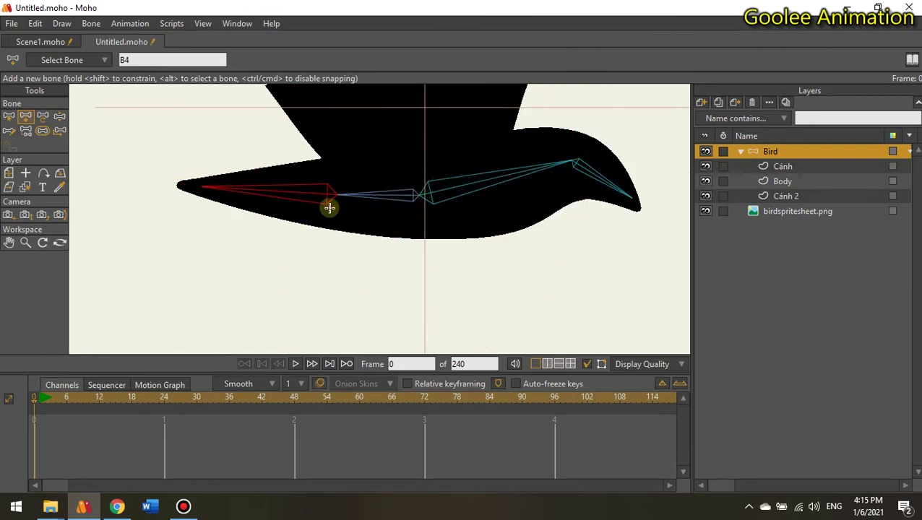
key("ctrl+z")
key("ctrl+z")
Add a chain of two bones from the body's centre back to the tip of the tail
left_click_drag(419, 195, 319, 190)
left_click_drag(319, 189, 181, 185)
scroll(345, 180, "down", 3)
Add a short bone slanting down and back from the body's centre, with the front body bone selected as its parent
key("t")
key("b")
left_click(400, 227)
left_click_drag(403, 198, 222, 261)
Reduce the bone strength to 0.0546 so the influence areas closely surround the bones
key("a")
key("s")
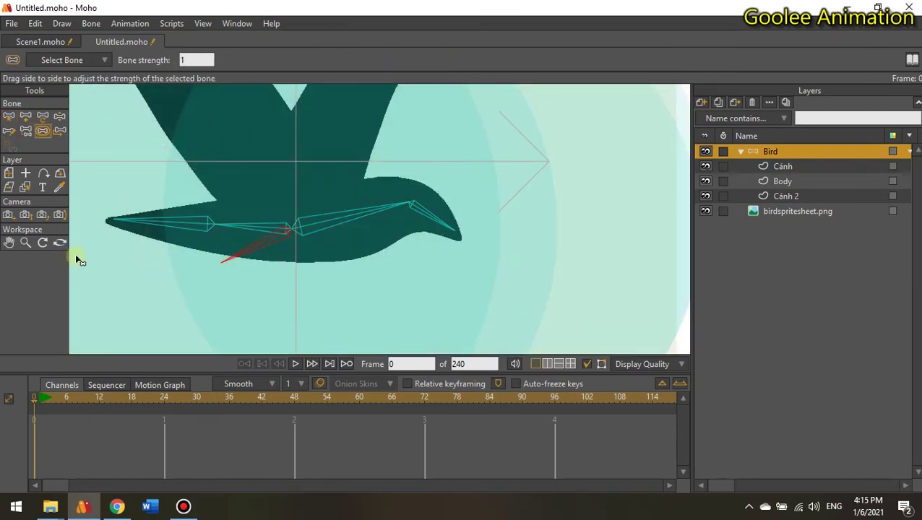
left_click(345, 221)
left_click_drag(343, 219, 299, 225)
key("b")
key("s")
left_click_drag(251, 250, 168, 255)
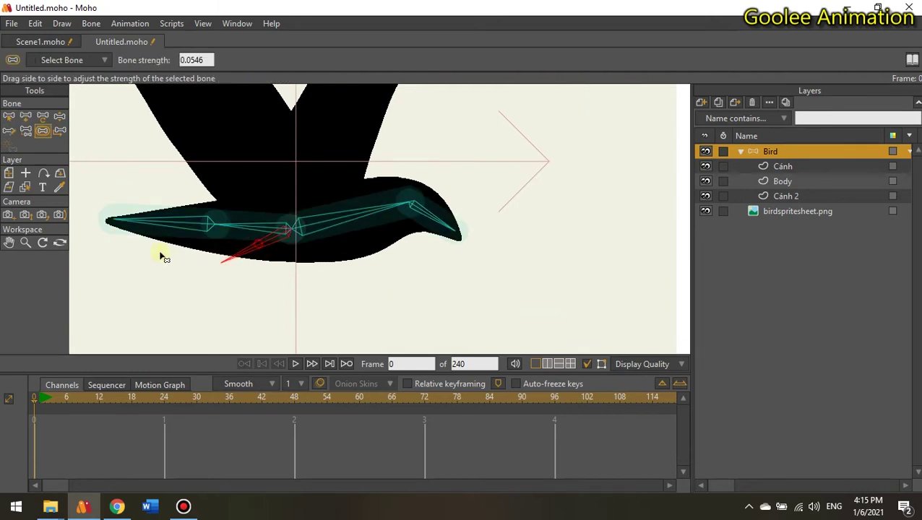
Add a chain of three bones along the Cánh wing from root to tip, parented to the front body bone
key("b")
left_click(306, 229)
scroll(306, 229, "down", 2)
key("a")
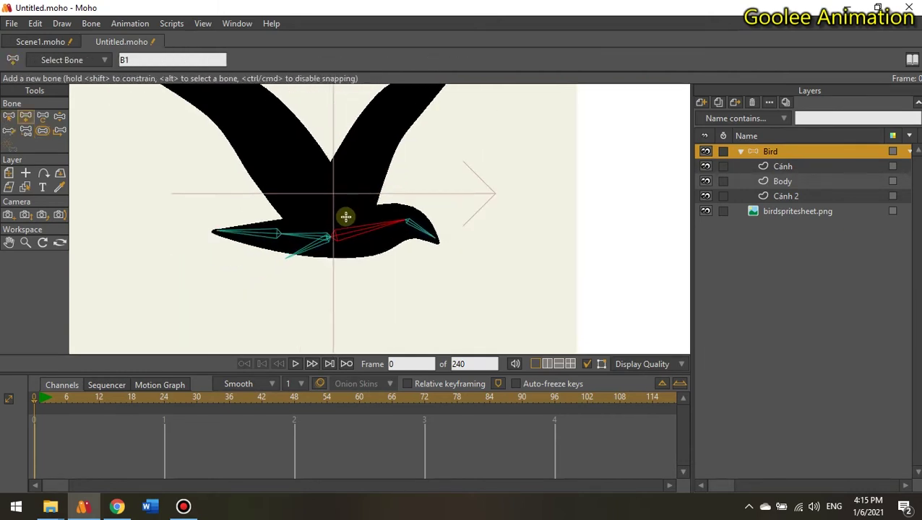
scroll(360, 206, "down", 2)
left_click_drag(326, 238, 288, 189)
left_click_drag(244, 127, 240, 124)
left_click_drag(240, 125, 144, 90)
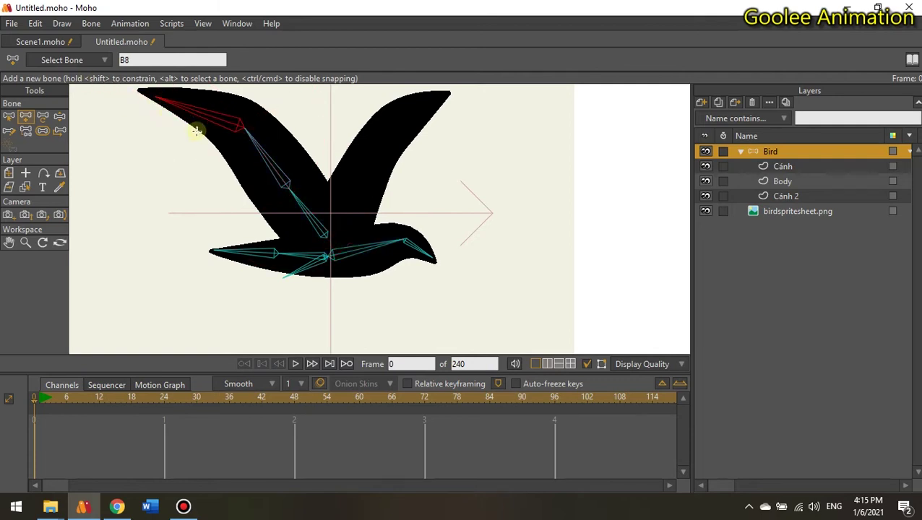
Add a three-bone chain along the Cánh 2 wing under the front body bone and adjust the strength of all bones
left_click(350, 252, "alt")
left_click_drag(344, 226, 363, 176)
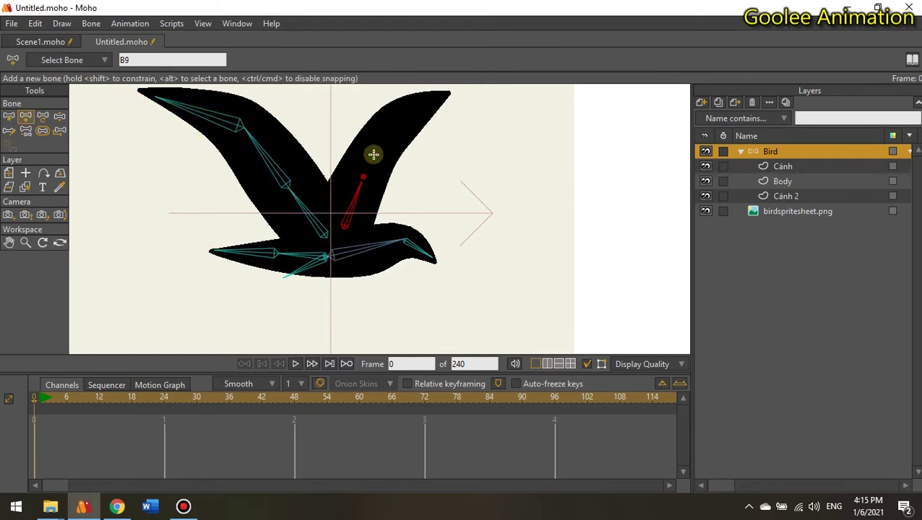
key("s")
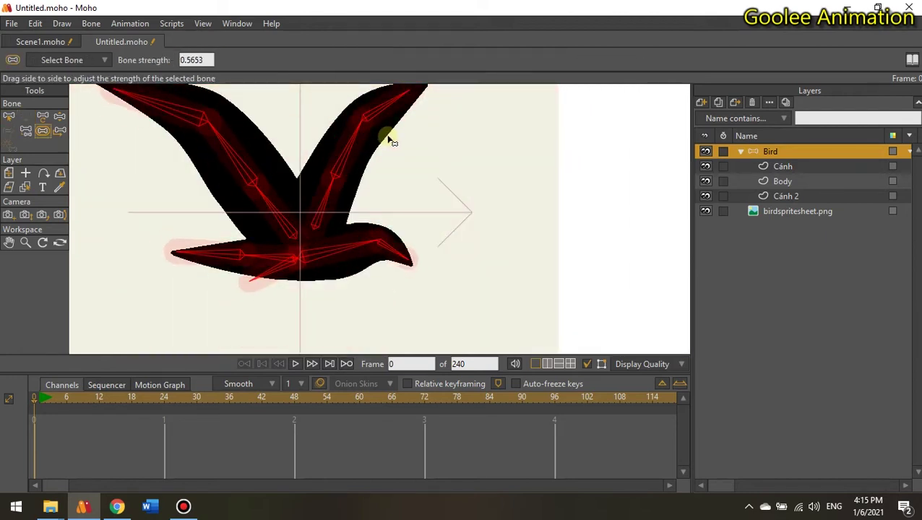
Test the bone rig by bending both wings downward with Manipulate Bones
key("z")
left_click_drag(385, 112, 440, 390)
left_click_drag(151, 104, 214, 422)
key("b")
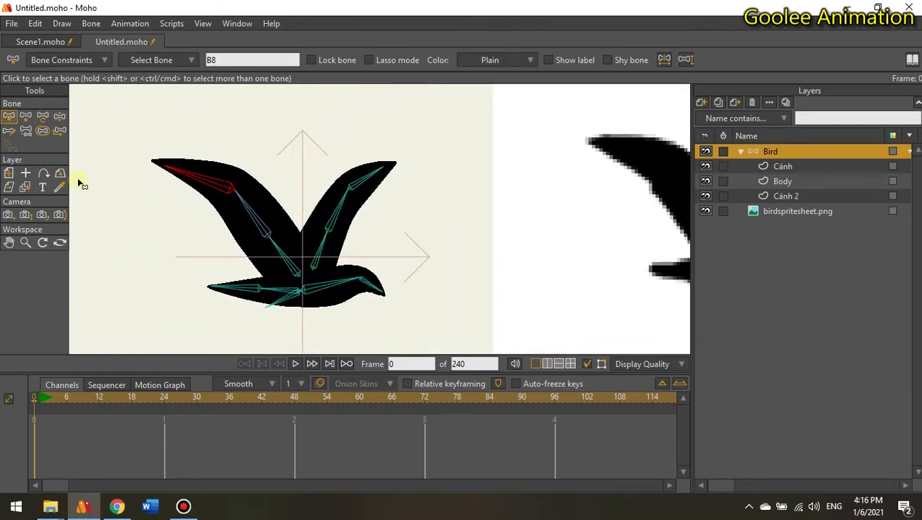
Bind the four lower points of the Cánh wing to its root bone
left_click(25, 187)
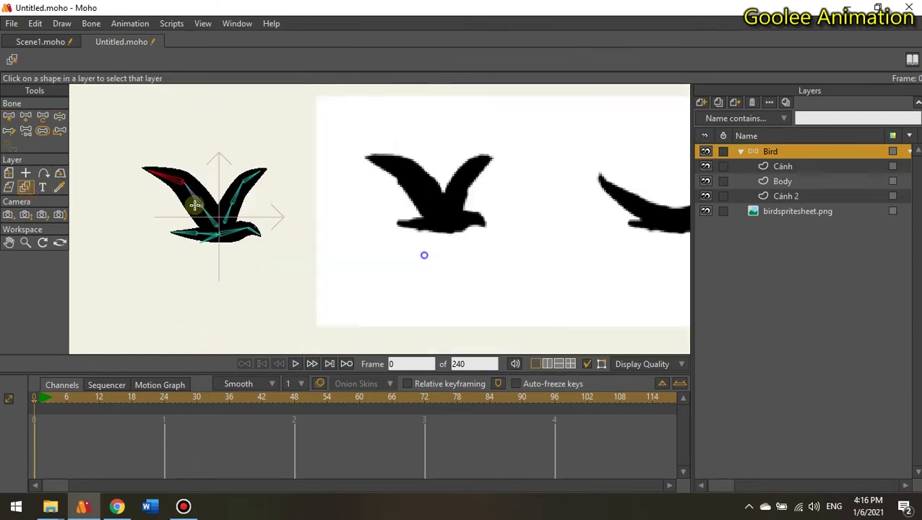
scroll(372, 191, "down", 7)
scroll(347, 176, "up", 6)
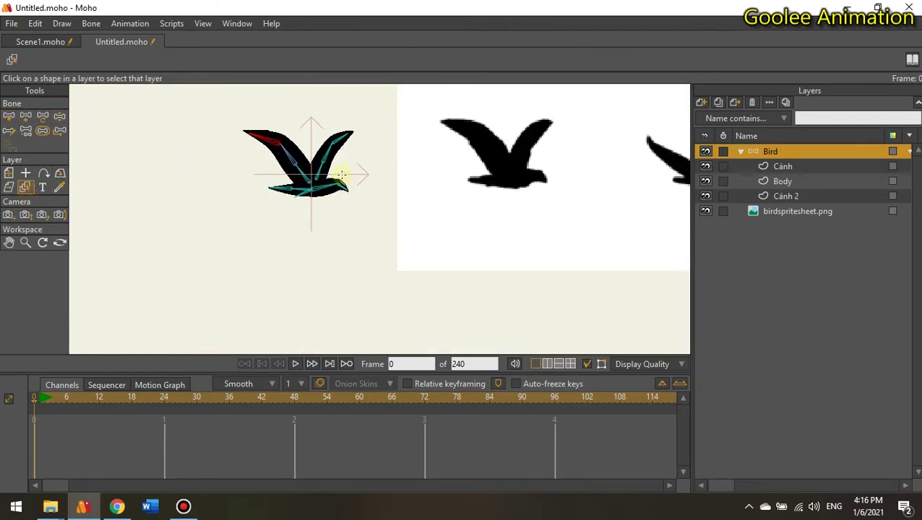
scroll(379, 192, "down", 5)
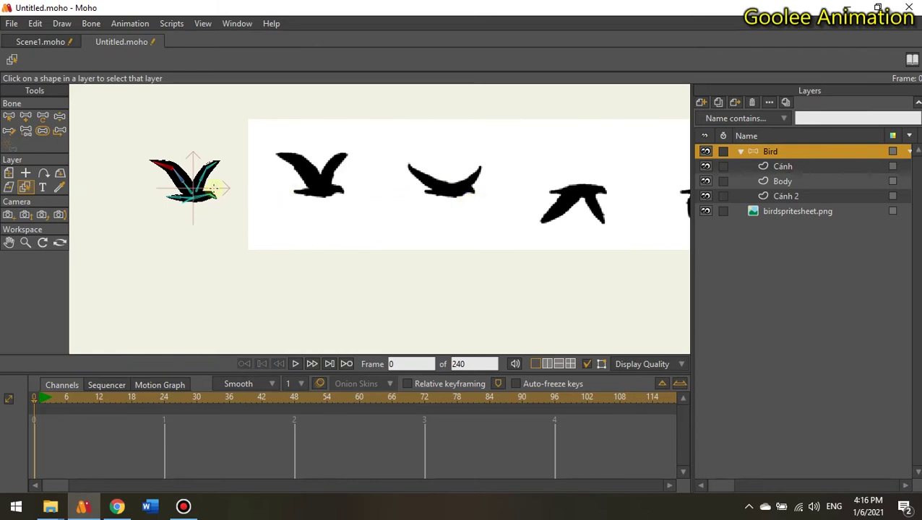
scroll(177, 171, "up", 7)
left_click(175, 174)
left_click(203, 218)
left_click(181, 182)
left_click(219, 225)
scroll(221, 223, "up", 2)
key("i")
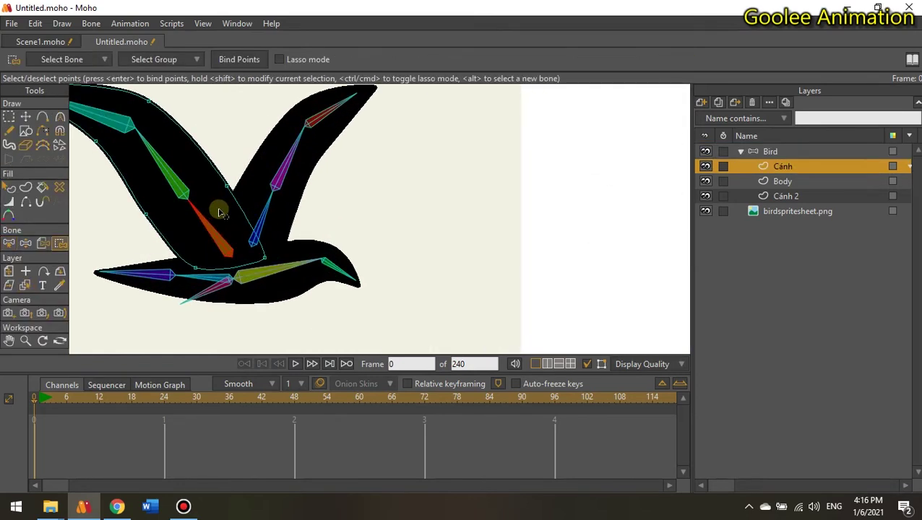
left_click_drag(104, 209, 107, 210)
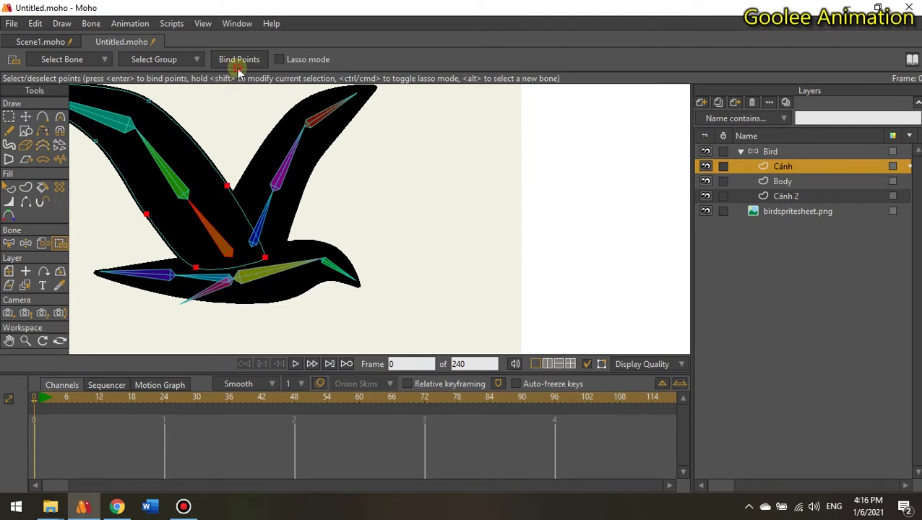
Bind the two middle points of the Cánh wing to its middle bone
key("z")
left_click(202, 191)
scroll(243, 248, "up", 1)
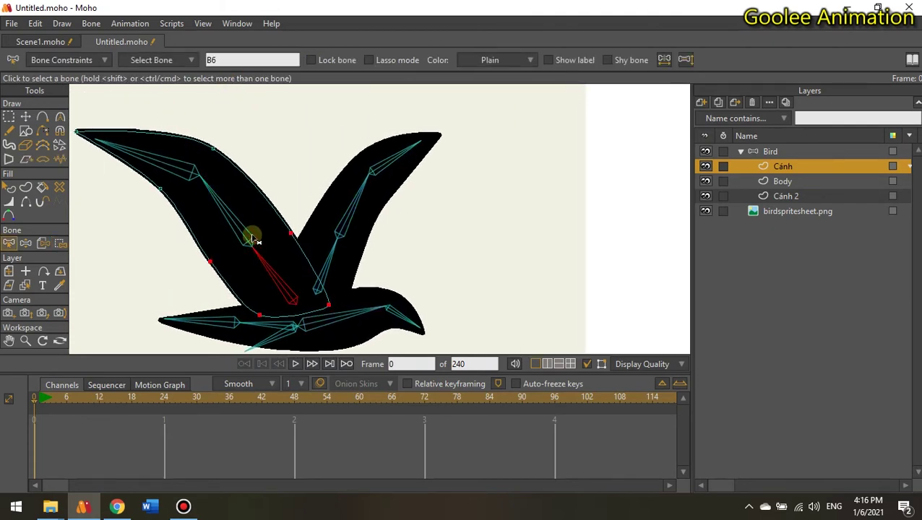
left_click_drag(230, 210, 263, 238)
key("i")
left_click_drag(262, 185, 283, 206)
left_click(223, 63)
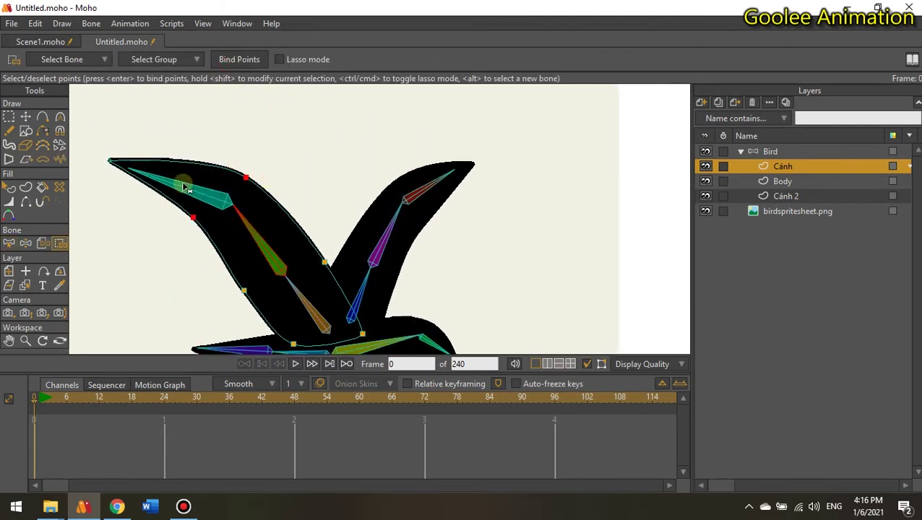
Bind the tip point of the Cánh wing to its outermost bone
key("b")
left_click(186, 189)
left_click_drag(195, 199, 297, 210)
key("i")
left_click_drag(243, 151, 207, 99)
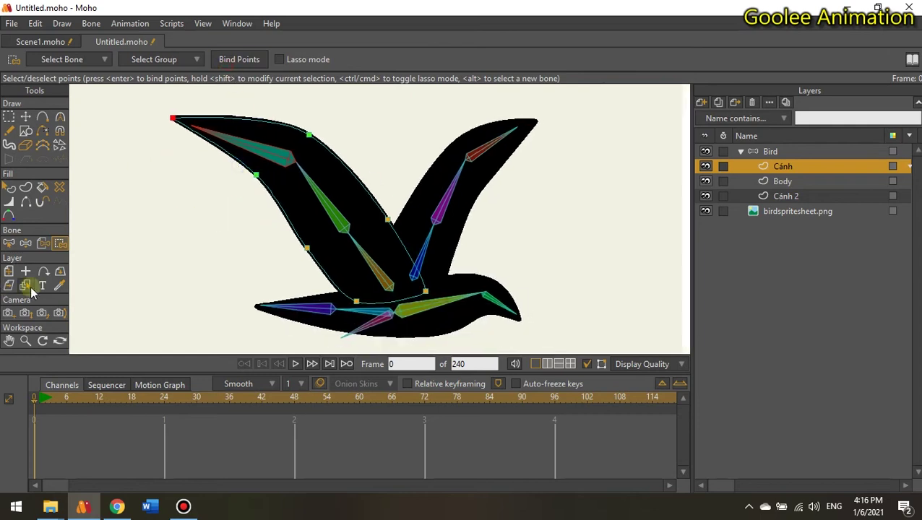
Bind the four lower points of the Cánh 2 wing to its root bone
left_click(28, 287)
left_click(426, 205)
key("b")
left_click(429, 236)
left_click_drag(433, 239, 400, 210)
key("i")
left_click_drag(268, 141, 446, 278)
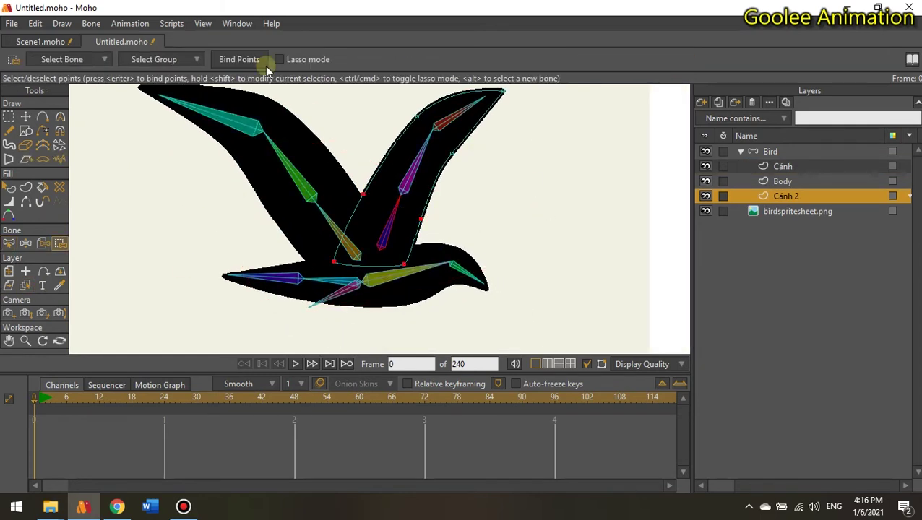
Bind the two middle points of the Cánh 2 wing to its middle bone
key("b")
left_click(425, 151)
left_click_drag(444, 154, 352, 194)
key("i")
left_click(256, 62)
Bind the tip point of the Cánh 2 wing to its outermost bone
mouse_move(403, 159)
left_mouse_down()
mouse_move(394, 147)
mouse_move(349, 180)
left_mouse_up()
key("b")
left_click(371, 154)
key("i")
left_click(239, 63)
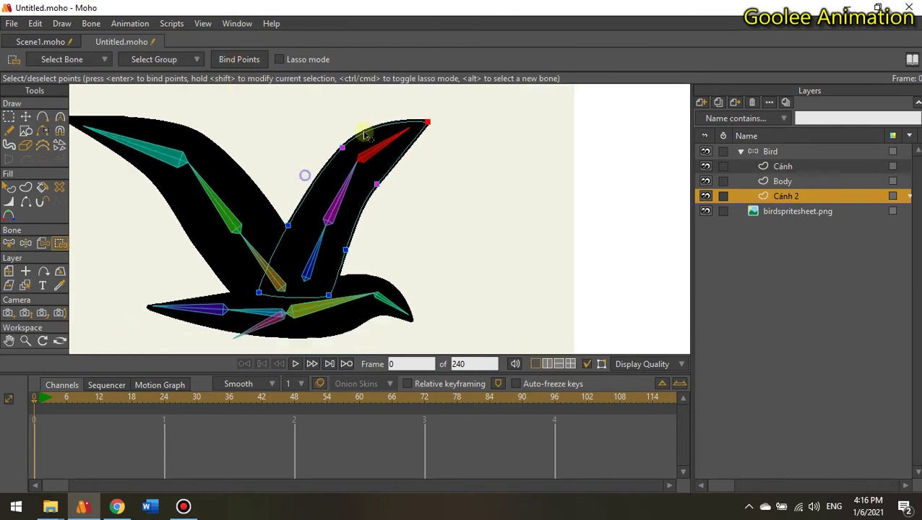
Test the wing binding on the Bird layer by bending both wings downward with Manipulate Bones
left_click(776, 152)
key("z")
left_click_drag(383, 131, 400, 210)
left_click_drag(165, 196, 118, 437)
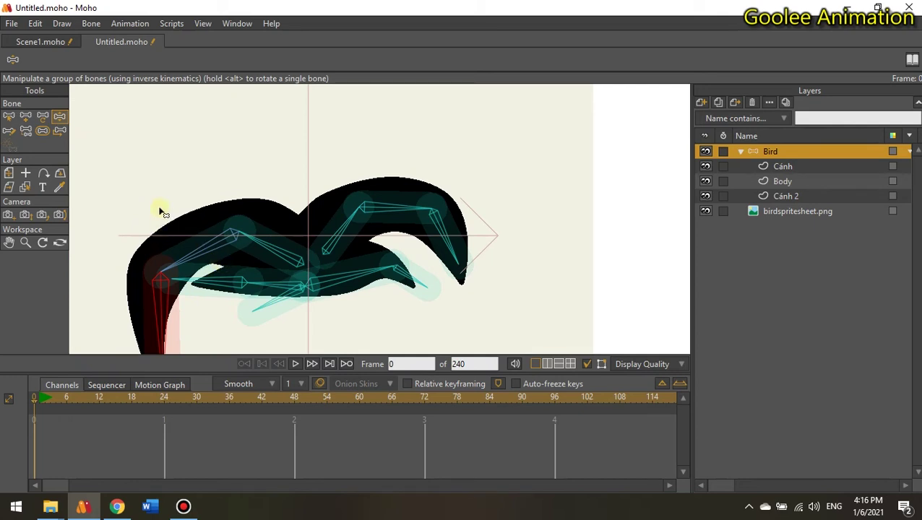
scroll(246, 204, "down", 3)
key("b")
left_click_drag(281, 187, 194, 287)
key("z")
key("b")
On the Body layer, bind the beak tip point to the head bone
left_click(23, 192)
scroll(299, 197, "up", 3)
left_click(303, 195)
key("b")
left_click(320, 191)
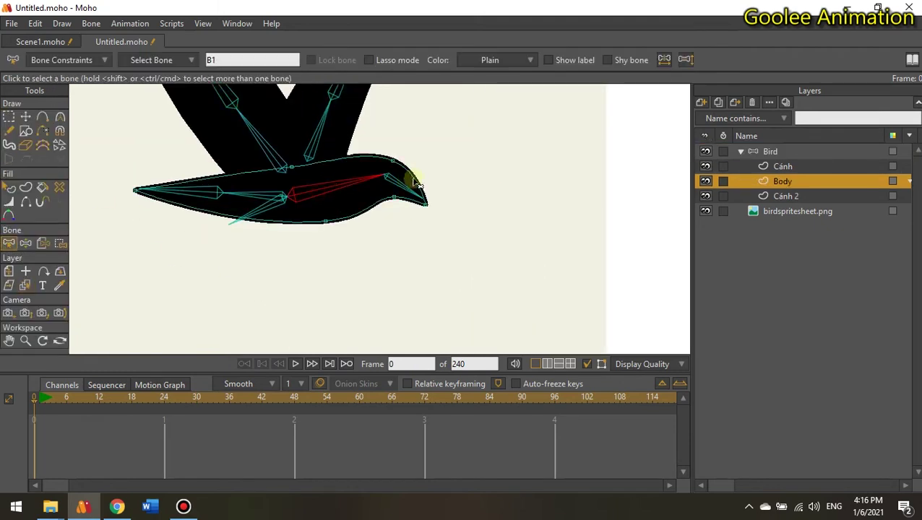
scroll(463, 216, "up", 3)
key("i")
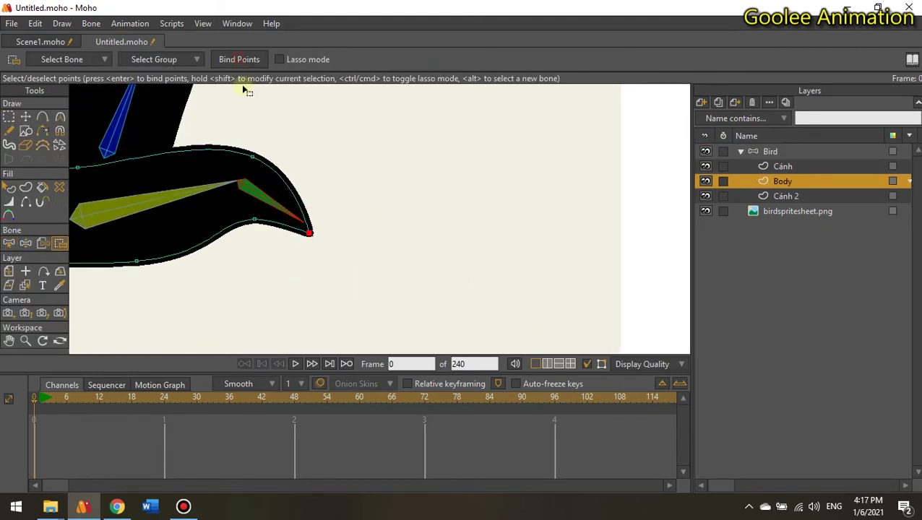
Bind the two neck points behind the beak to the main body bone B1
left_click_drag(260, 189, 338, 176)
key("b")
left_click(272, 179)
left_click_drag(281, 207, 296, 187)
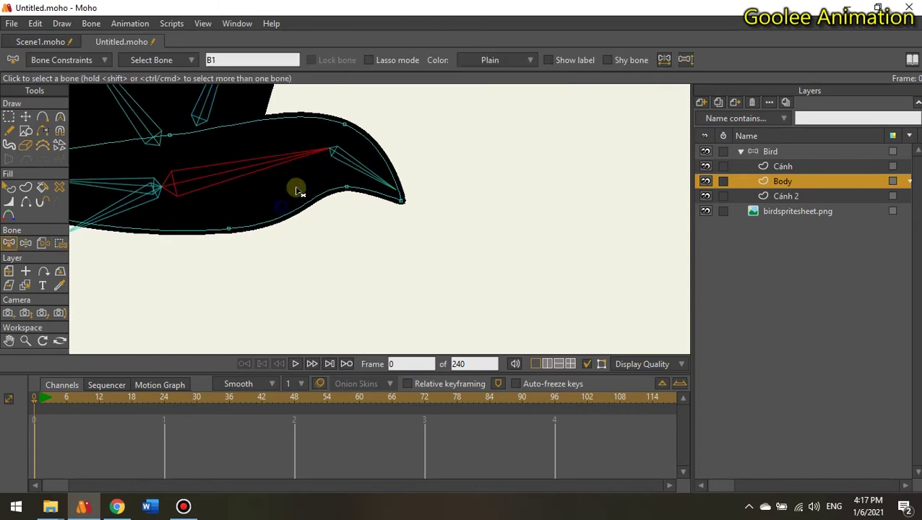
key("i")
left_click_drag(371, 163, 372, 167)
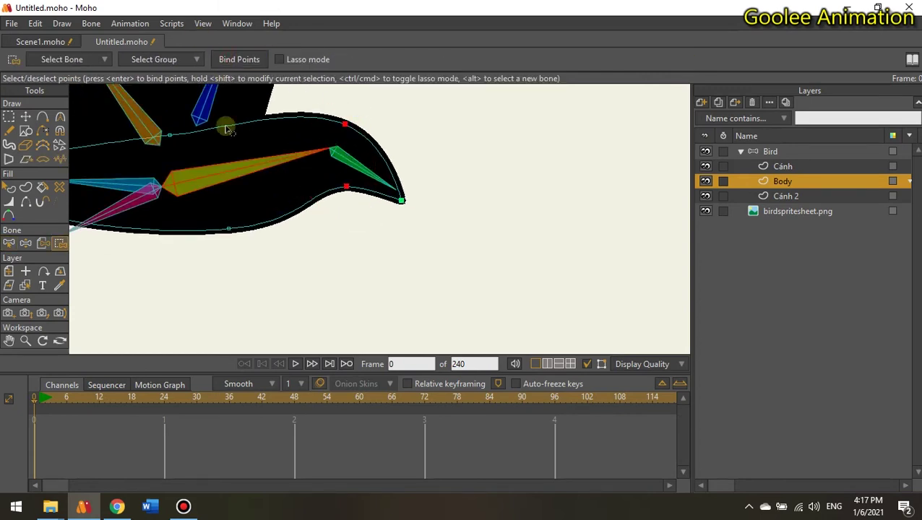
Bind the tail tip point to the rearmost tail bone B4
left_click_drag(251, 188, 372, 179)
key("b")
left_click(357, 181)
key("i")
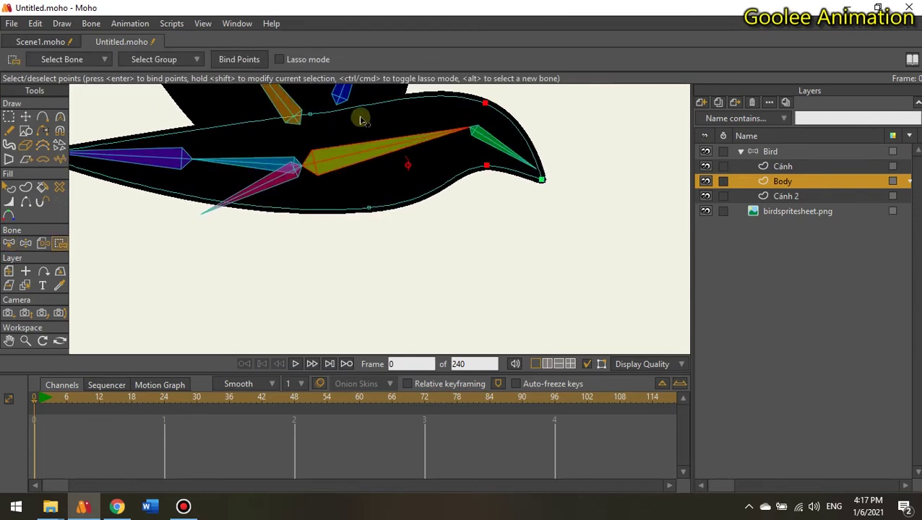
key("b")
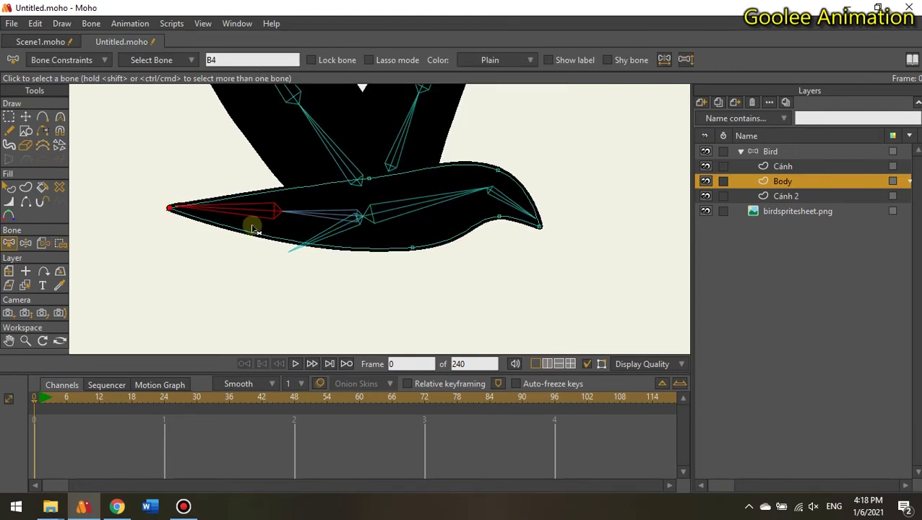
Test the Body layer's binding by bending the tail upward and the head downward with Manipulate Bones
key("z")
left_click_drag(251, 225, 318, 137)
key("b")
key("z")
left_click_drag(557, 224, 555, 252)
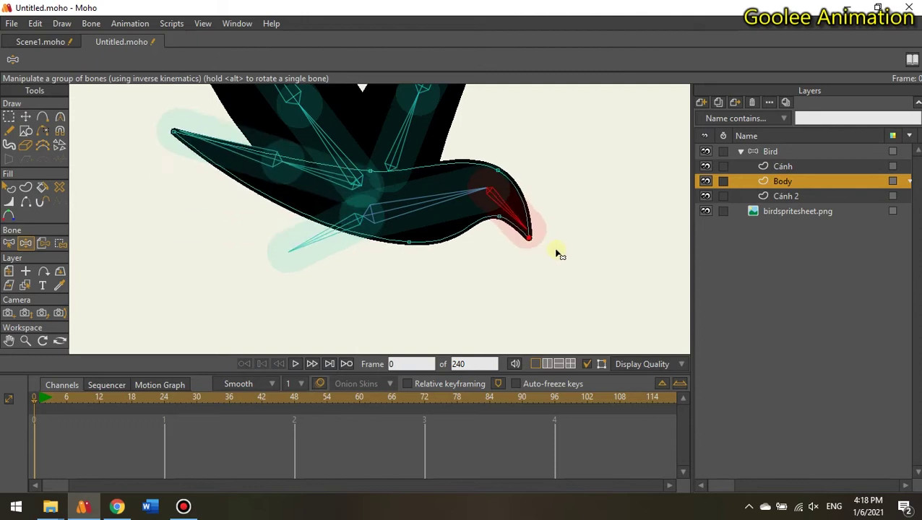
key("b")
On the Bird layer, reparent the front tail bone B3 to the small slanted bone beneath the body
left_click_drag(419, 290, 376, 295)
key("p")
left_click(778, 150)
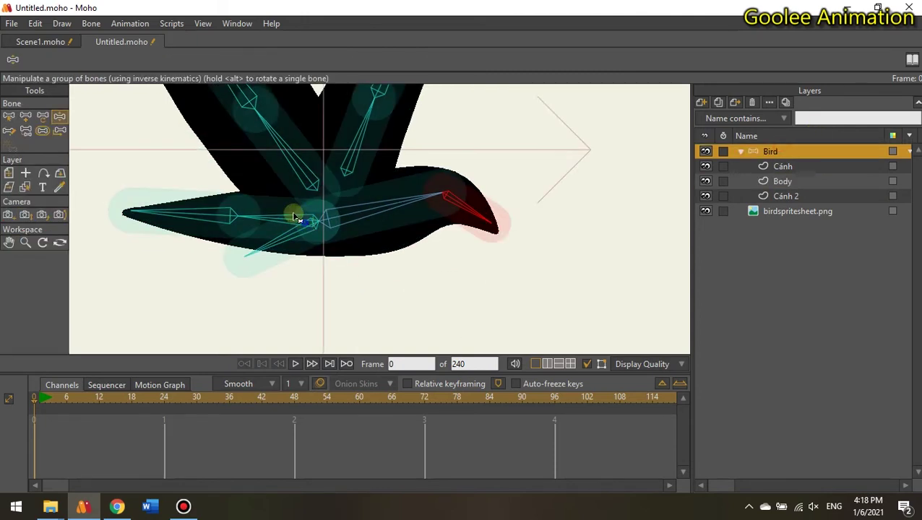
left_click_drag(297, 229, 290, 204)
key("p")
scroll(287, 199, "up", 3)
left_click(286, 195, "alt")
left_click(301, 216)
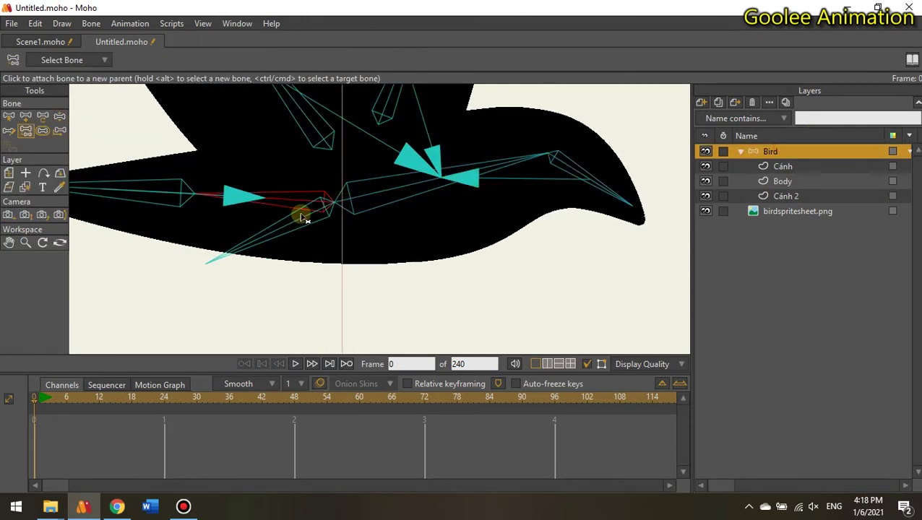
Test the bone hierarchy by moving the head, main body, small root and tail bones with Manipulate Bones
key("z")
left_click_drag(598, 174, 491, 184)
key("b")
key("z")
key("b")
scroll(493, 171, "down", 3)
key("z")
left_click_drag(548, 181, 559, 151)
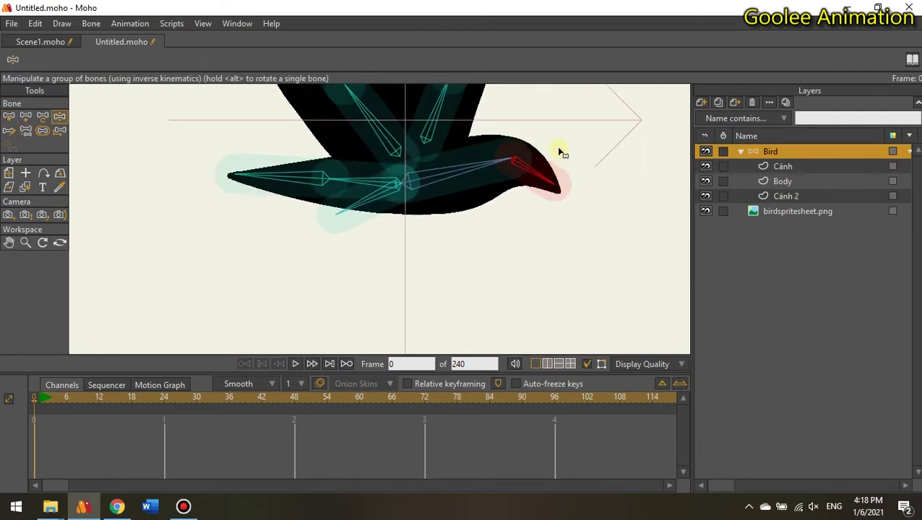
left_click_drag(488, 170, 485, 158)
left_click_drag(383, 189, 380, 180)
left_click_drag(287, 175, 301, 157)
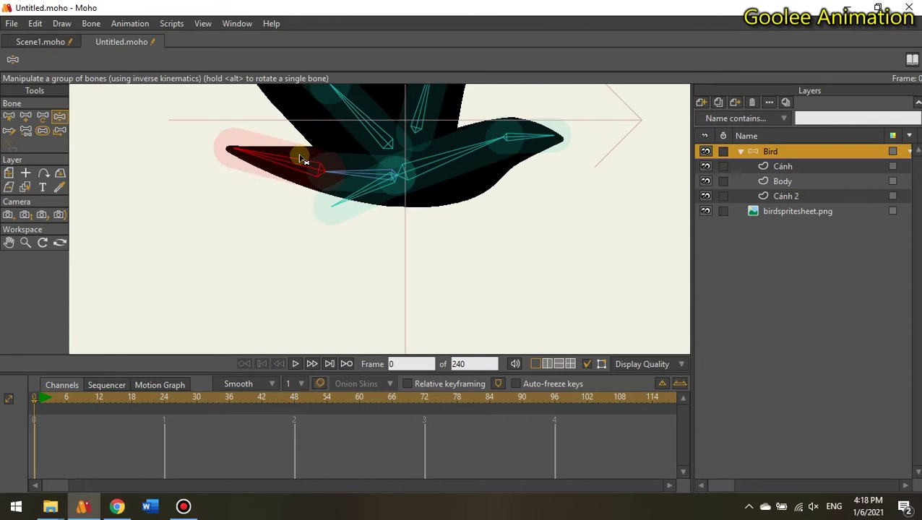
key("b")
On the Body layer, test how the tail outline deforms by bending the tail bones sharply upward
left_click(25, 187)
scroll(406, 198, "up", 3)
left_click(405, 197)
key("b")
left_click(361, 174)
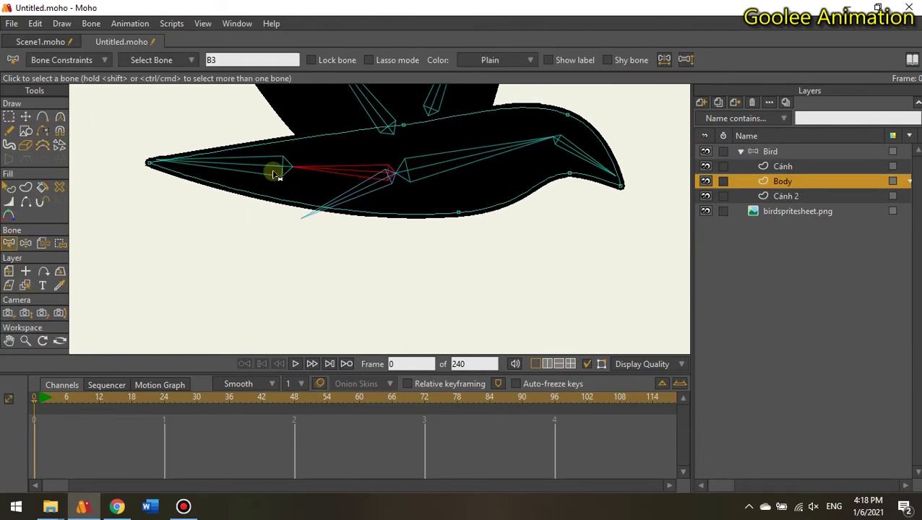
scroll(275, 175, "up", 1)
scroll(294, 152, "down", 1)
key("z")
left_click_drag(243, 233, 329, 74)
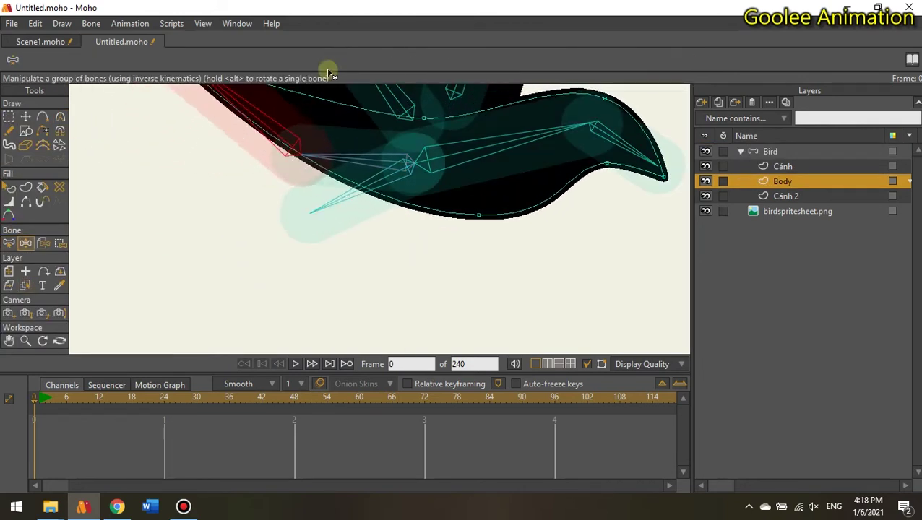
Add a point to each side of the tail outline and bind the body's two middle points to bone B1
key("b")
key("a")
key("b")
left_click(461, 167)
key("i")
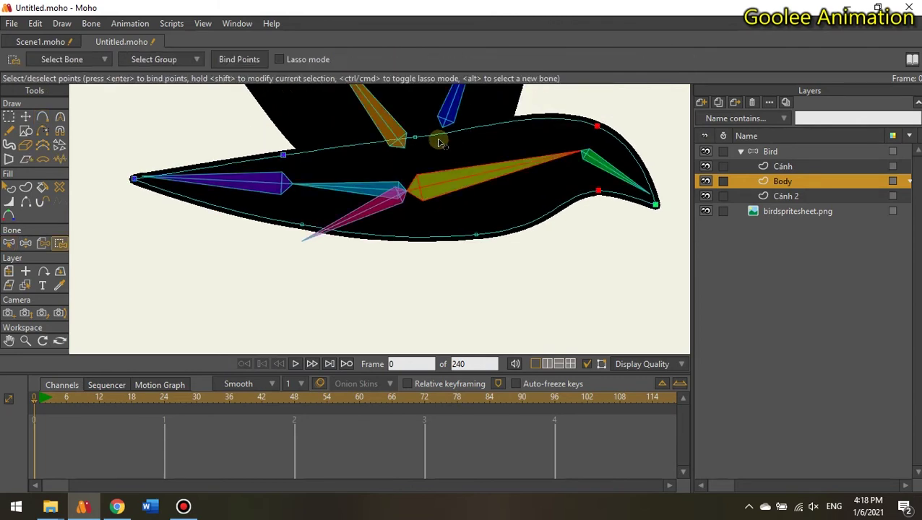
Bind the two added tail outline points to the front tail bone B3
key("b")
left_click(319, 187)
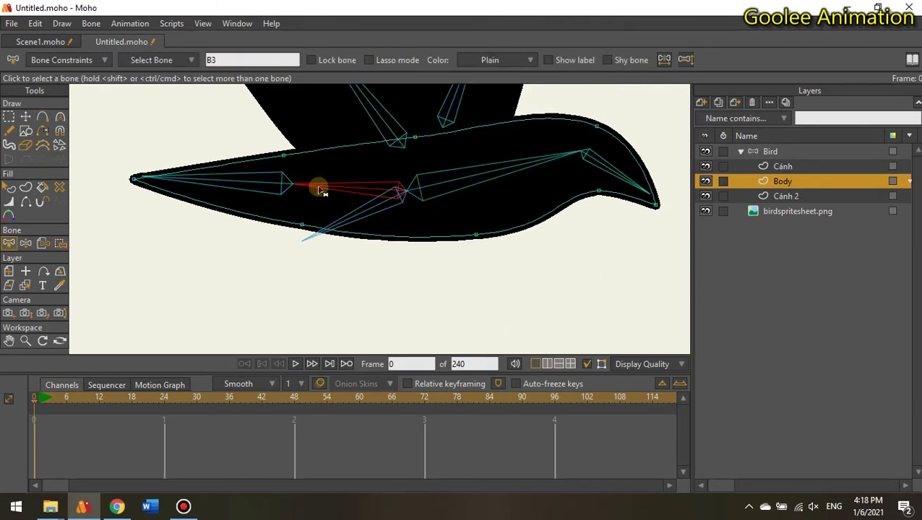
key("i")
left_click_drag(306, 160, 302, 80)
left_click(249, 58)
Rebind only the tail tip point to the rearmost tail bone
key("b")
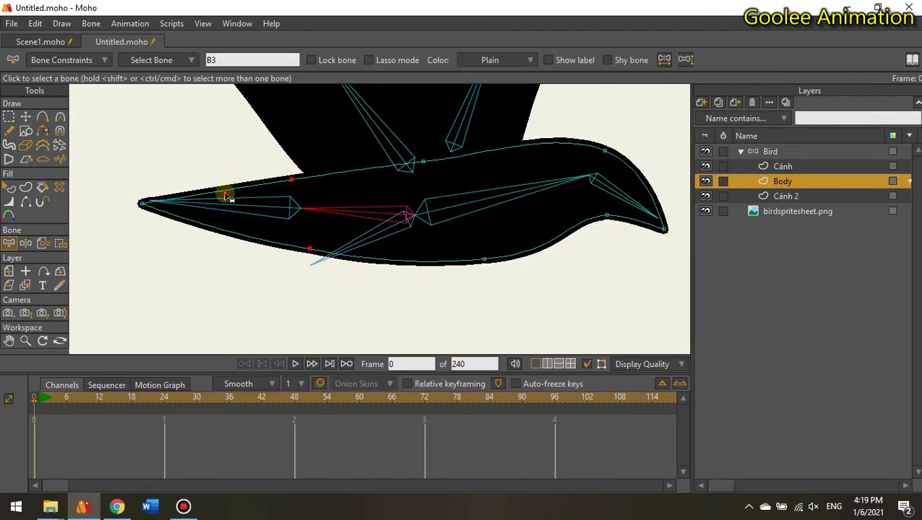
left_click(228, 201)
left_click_drag(255, 213, 329, 253)
key("i")
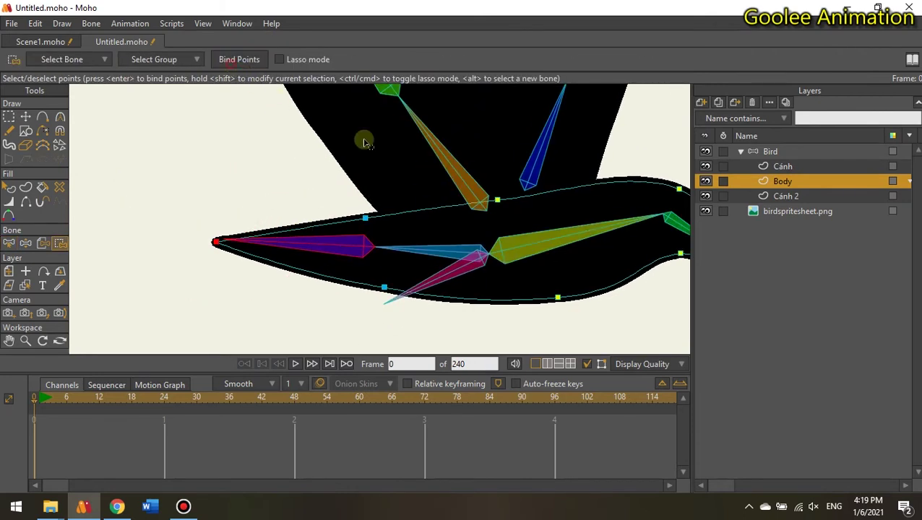
Test the new body binding by bending the tail and rotating the main body bone with Manipulate Bones
left_click(846, 505)
left_click(846, 505)
scroll(175, 323, "down", 3)
key("z")
mouse_move(278, 284)
left_mouse_down()
mouse_move(262, 280)
mouse_move(264, 288)
left_mouse_up()
left_click_drag(245, 304, 301, 225)
key("b")
key("z")
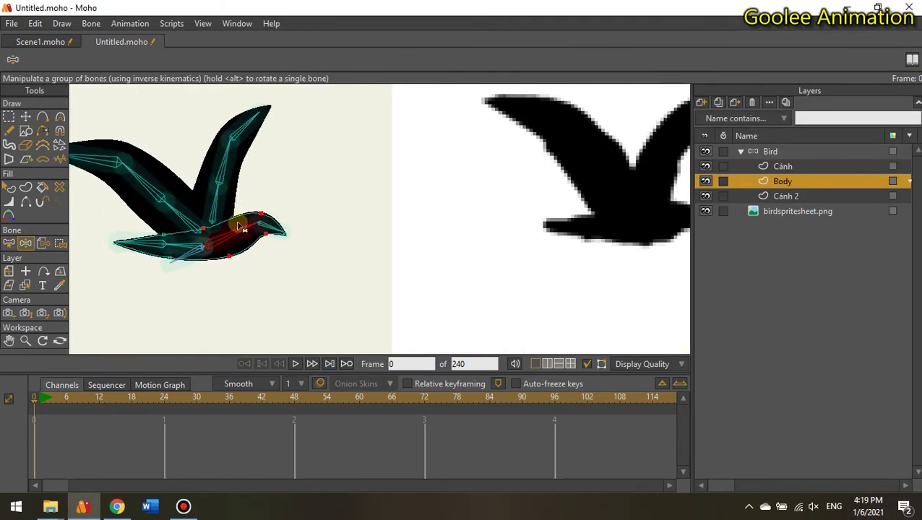
key("b")
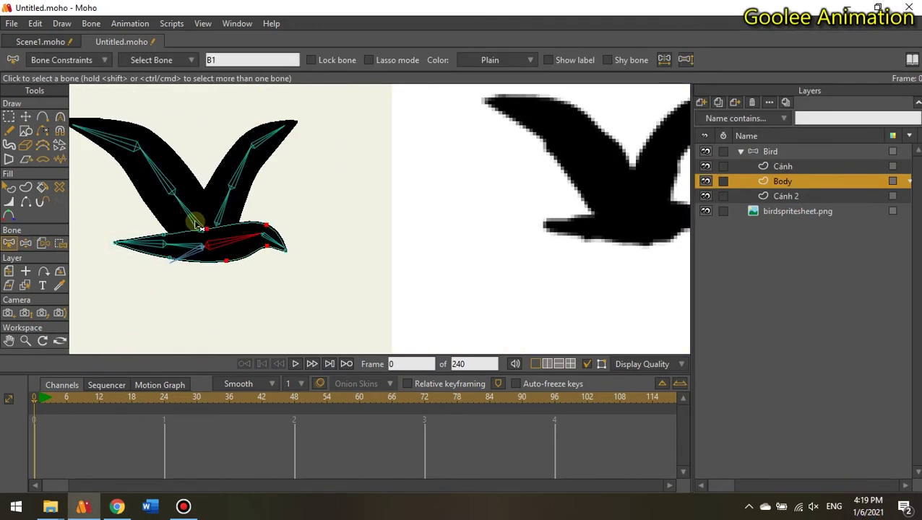
On the Bird layer, reparent both wing root bones from the main body bone to the small slanted root bone
left_click(195, 222)
left_click_drag(223, 244, 294, 239)
scroll(292, 237, "up", 3)
key("p")
left_click(779, 146)
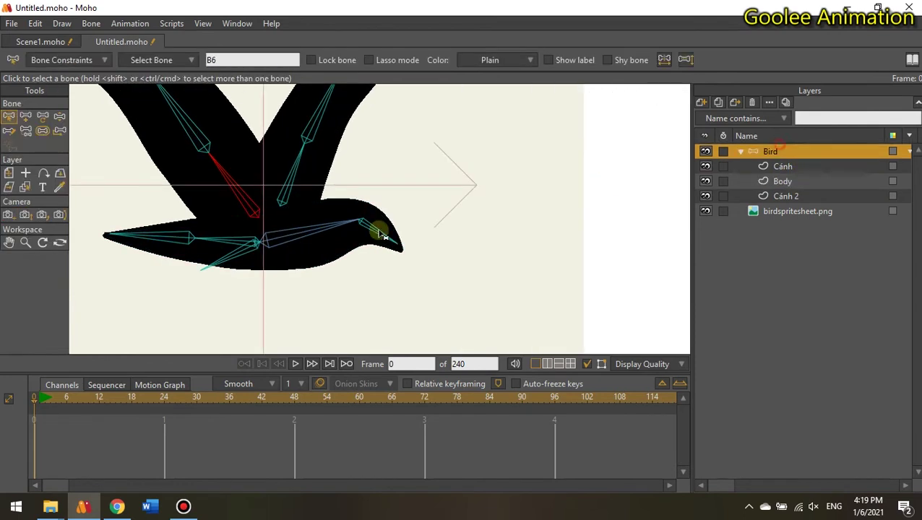
key("p")
left_click(359, 179)
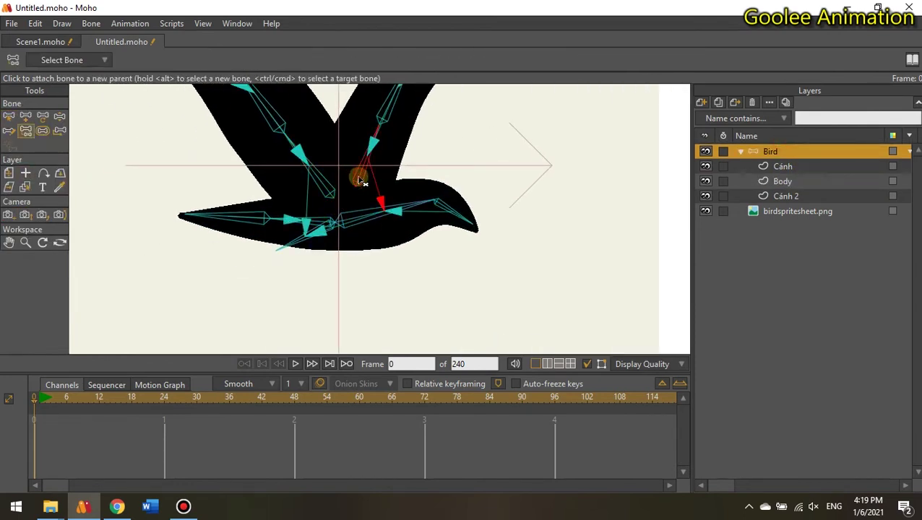
left_click(323, 223)
Test the complete rig by swinging the tail, body and both wings into different poses
scroll(322, 223, "up", 2)
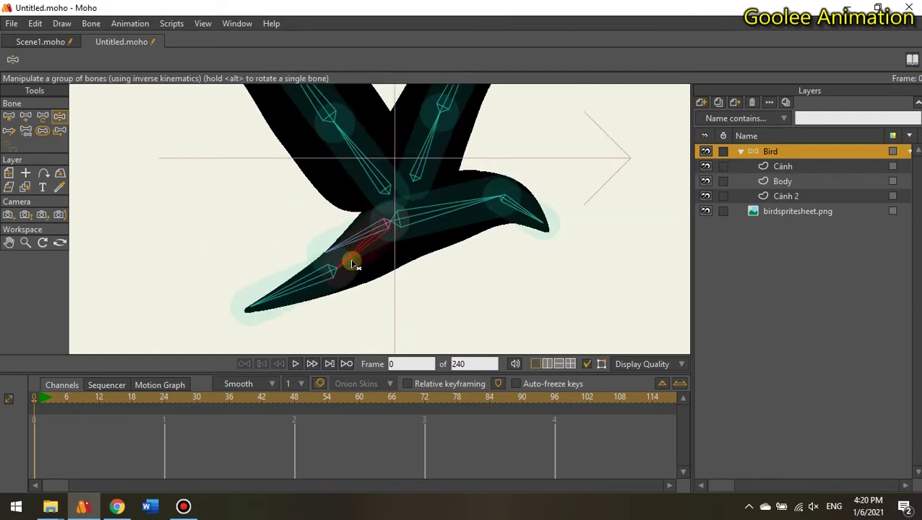
left_click_drag(349, 263, 304, 158)
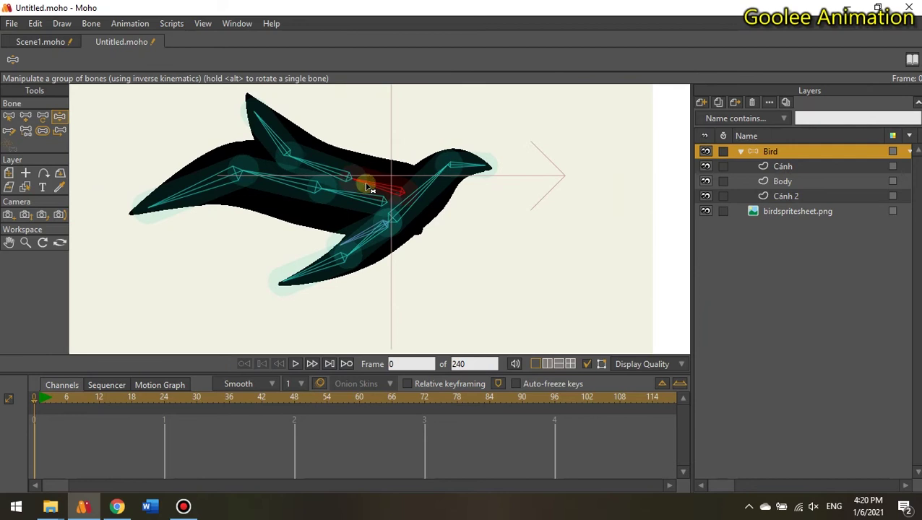
left_click_drag(366, 185, 381, 158)
left_click_drag(280, 182, 367, 383)
left_click_drag(375, 167, 463, 284)
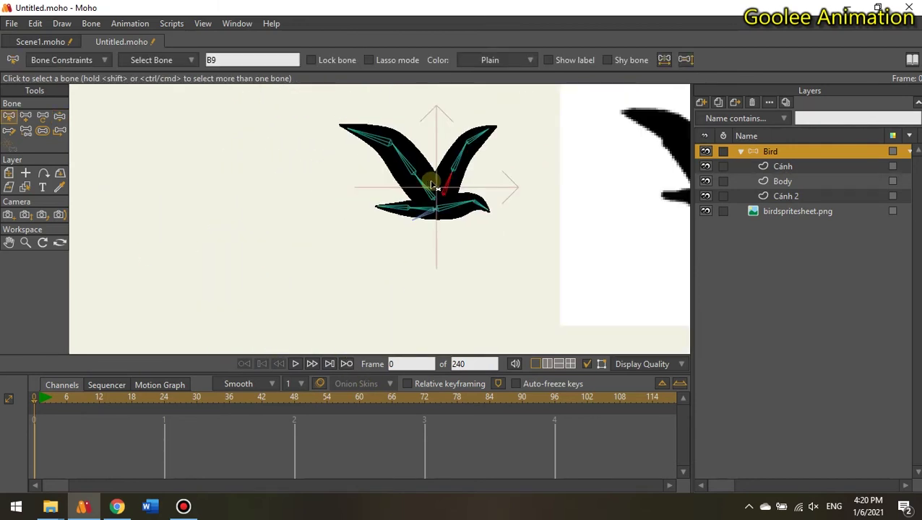
Compare the rigged bird with the flight poses on the sprite sheet, checking how the wing bones bend
scroll(534, 230, "down", 2)
left_click_drag(534, 230, 165, 219)
scroll(392, 223, "down", 2)
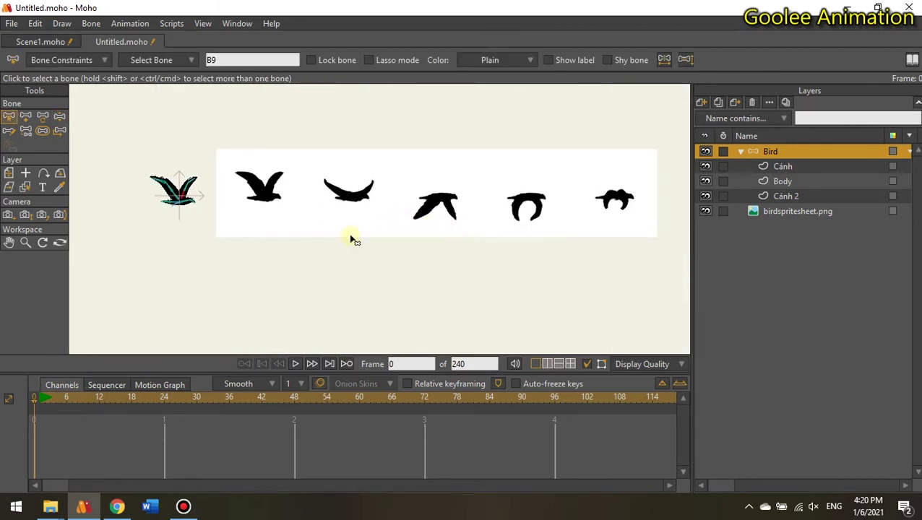
scroll(167, 211, "up", 3)
scroll(167, 177, "up", 4)
key("z")
mouse_move(167, 164)
left_mouse_down()
mouse_move(116, 132)
mouse_move(156, 156)
left_mouse_up()
scroll(243, 185, "down", 3)
key("b")
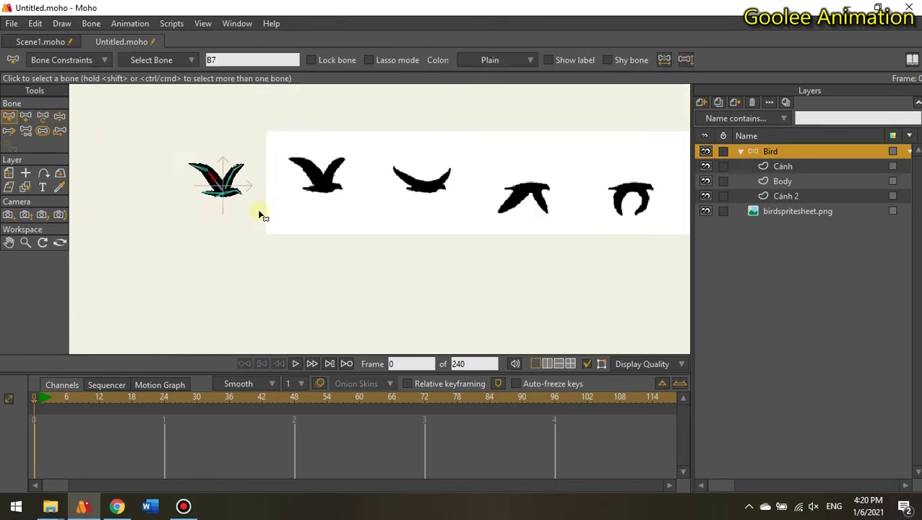
scroll(173, 143, "up", 4)
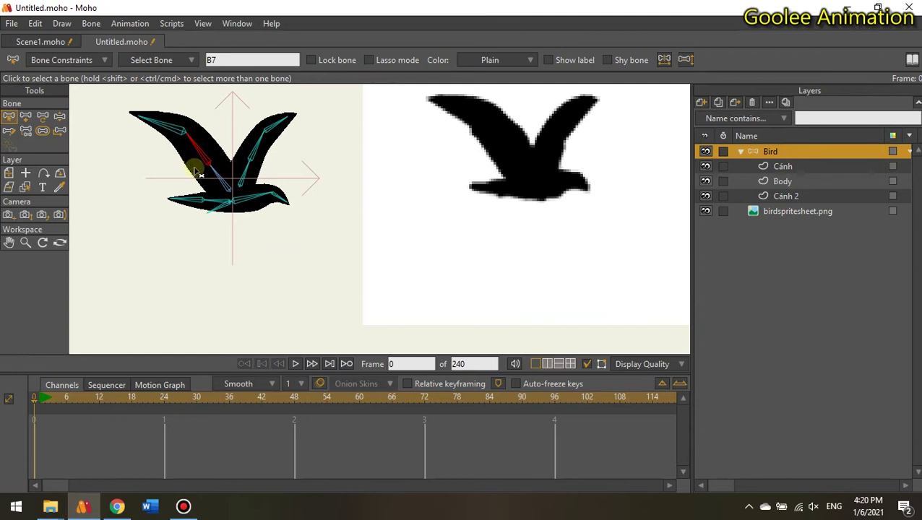
scroll(195, 171, "up", 2)
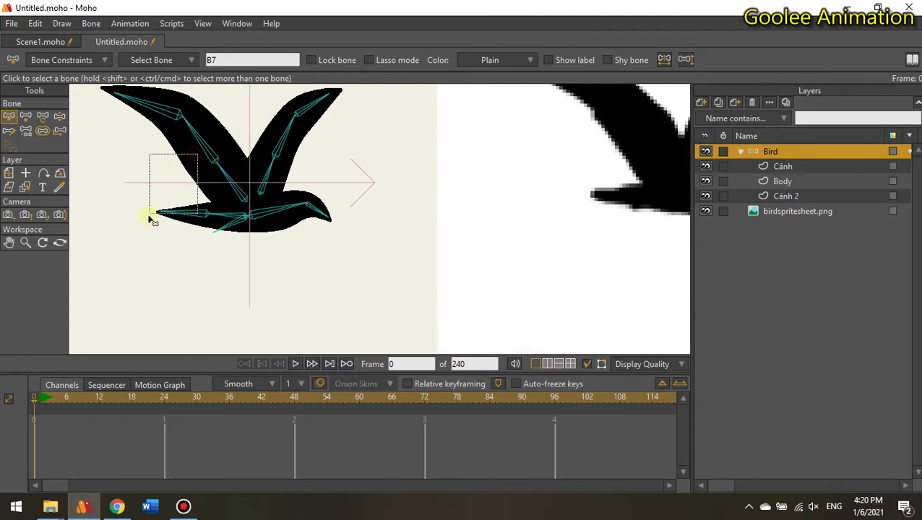
left_click(243, 295)
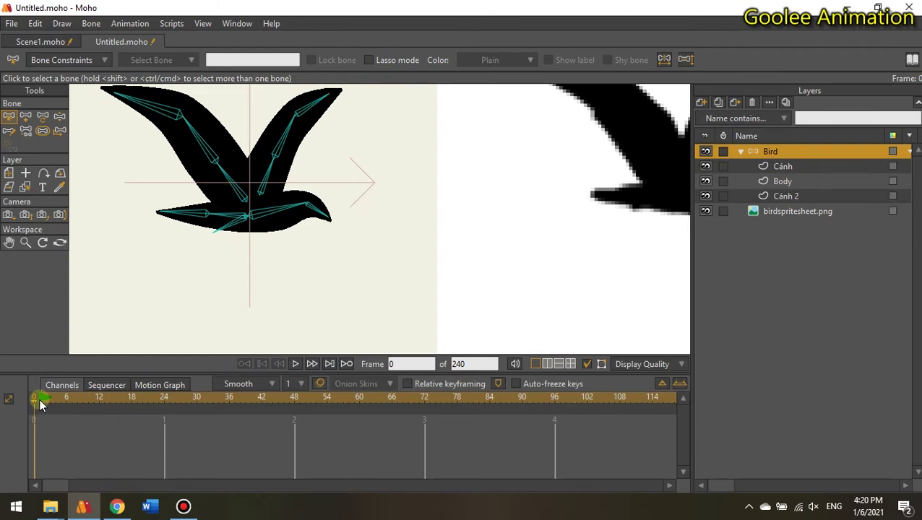
scroll(253, 257, "down", 5)
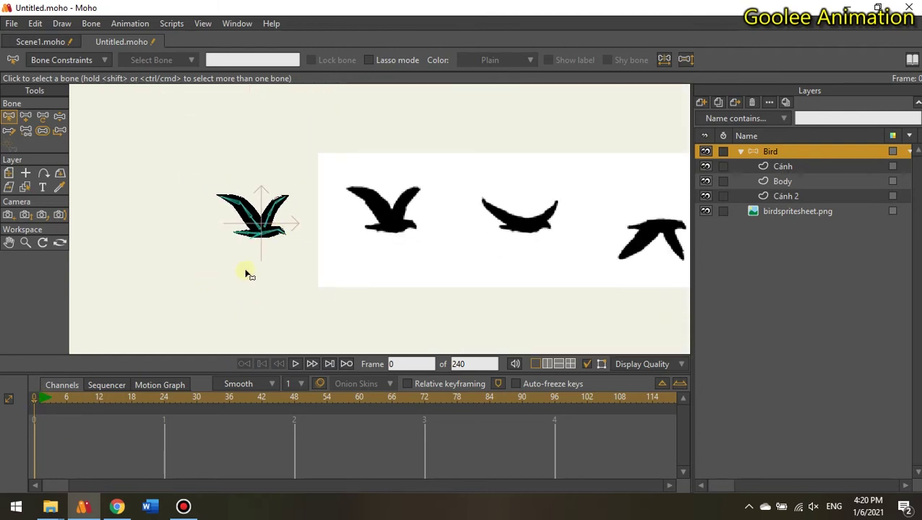
scroll(302, 253, "up", 3)
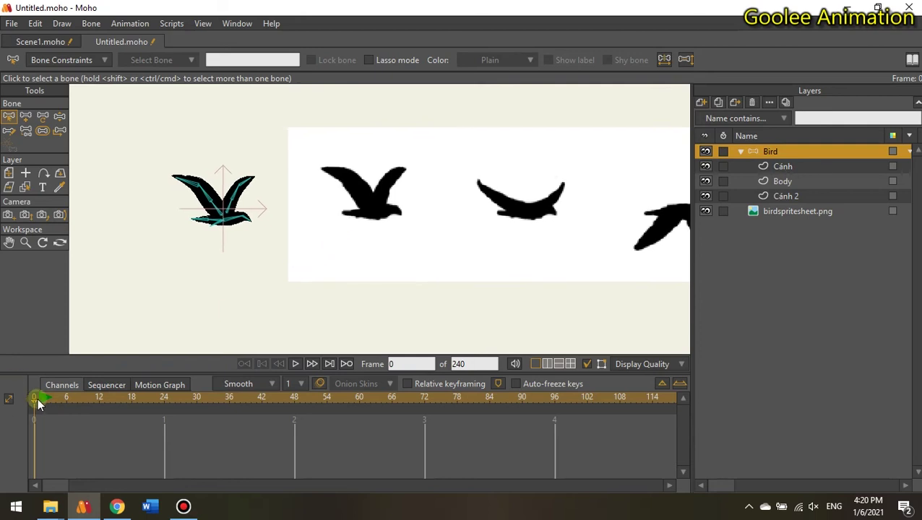
Key the bird's starting pose at frame 1 by adjusting its tail bone
left_click(39, 401)
scroll(221, 242, "up", 3)
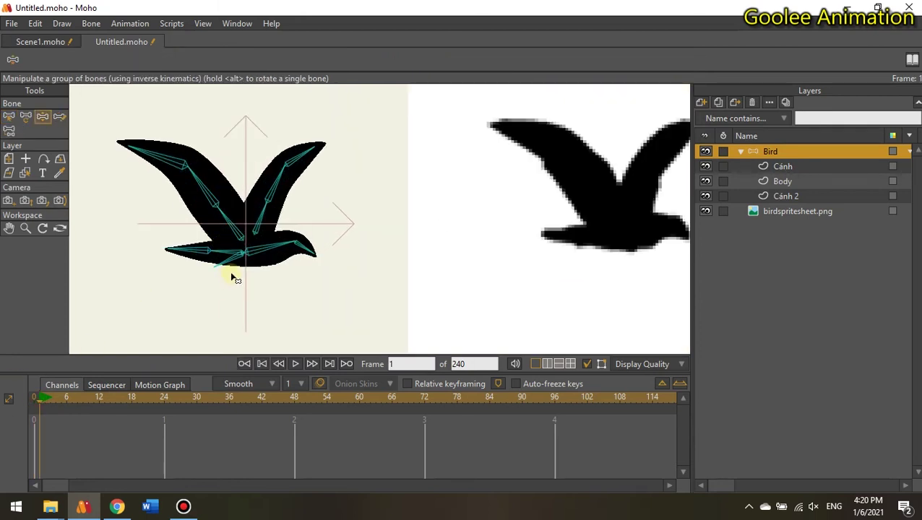
left_click_drag(200, 260, 229, 255)
scroll(241, 226, "down", 3)
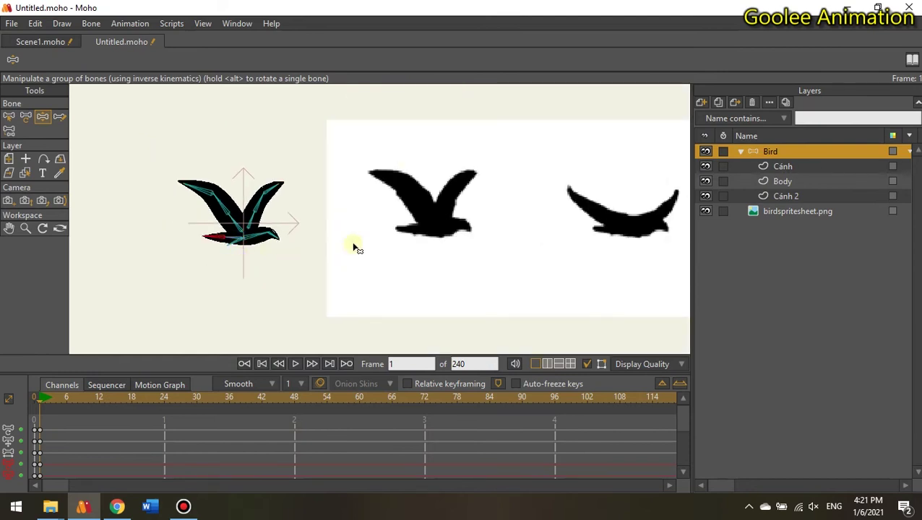
At frame 8, swing the head-side wing's bones downward and shift its root bone toward the body
left_click_drag(354, 247, 260, 264)
left_click(61, 396)
scroll(385, 345, "down", 2)
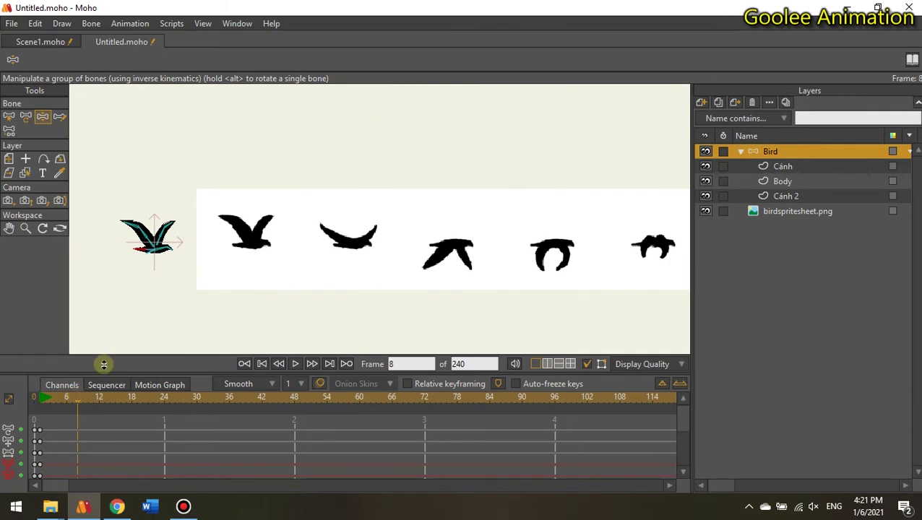
scroll(181, 222, "up", 5)
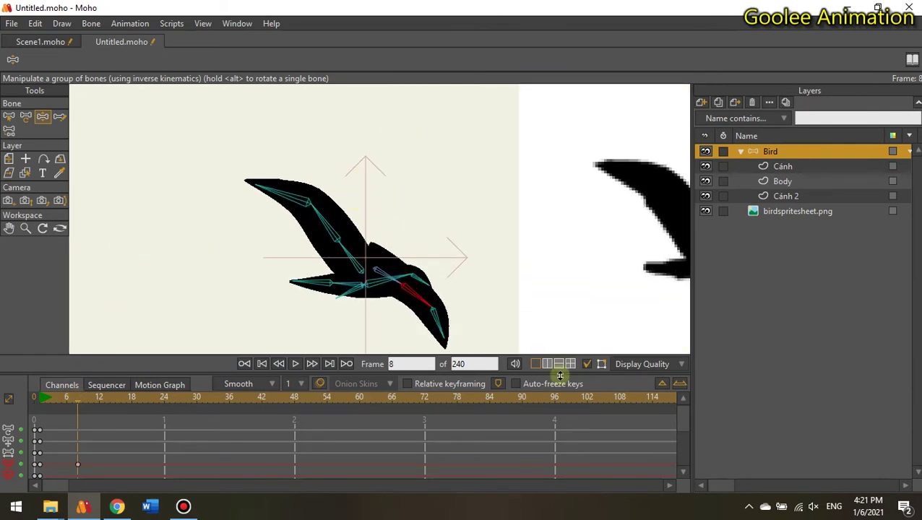
scroll(445, 329, "up", 3)
left_click_drag(344, 250, 385, 253)
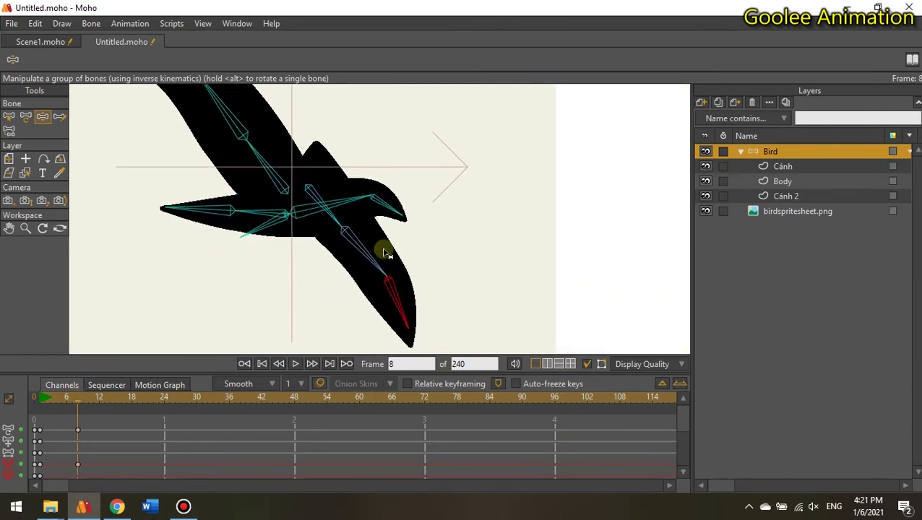
scroll(351, 203, "up", 2)
key("t")
left_click_drag(290, 181, 294, 243)
scroll(401, 211, "down", 5)
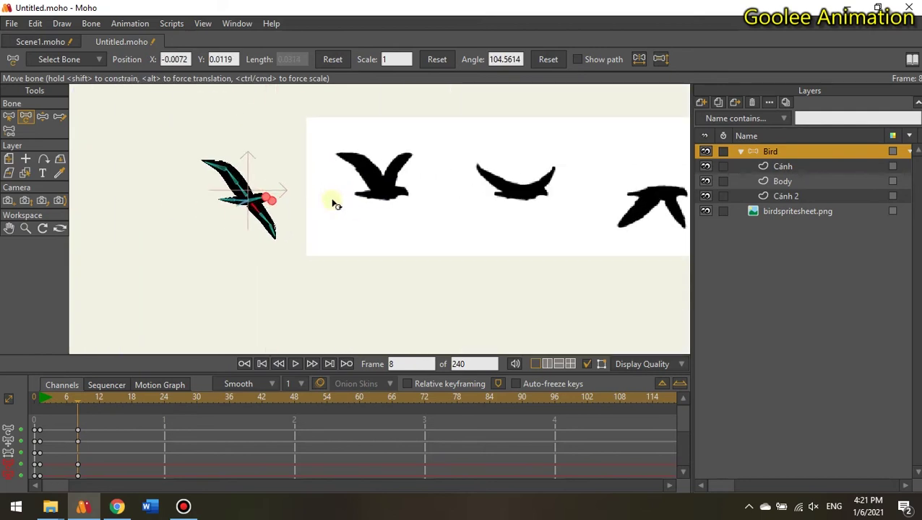
Reshape the head-side wing at frame 8 by shortening and repositioning its outer bones and nudging its root bone
scroll(217, 180, "up", 5)
left_click_drag(219, 185, 282, 282)
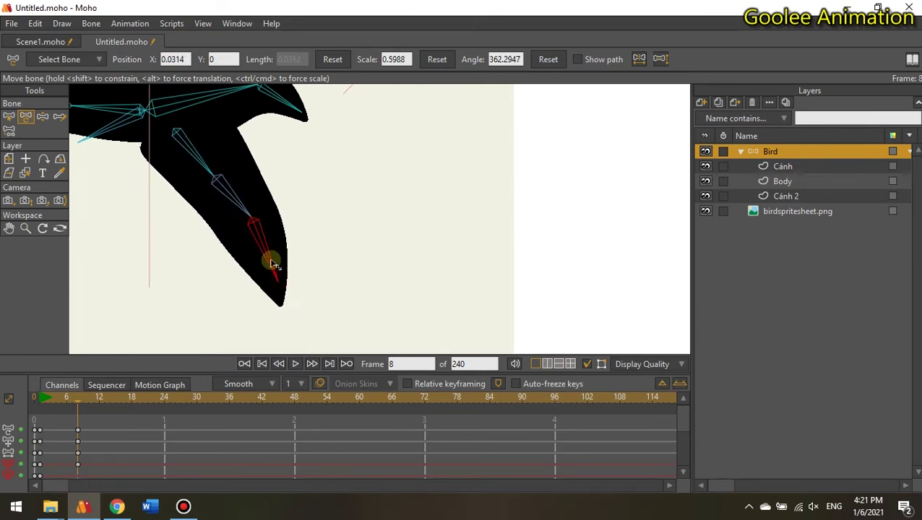
scroll(269, 260, "down", 1)
scroll(234, 199, "up", 2)
left_click_drag(179, 143, 182, 131)
Swing the tail-side wing below the body at frame 8 and reposition its root bone
left_click_drag(166, 94, 203, 186)
scroll(202, 185, "down", 1)
scroll(201, 181, "up", 1)
key("z")
left_click_drag(158, 165, 136, 312)
scroll(221, 250, "down", 2)
scroll(223, 248, "up", 2)
key("t")
left_click_drag(210, 232, 208, 239)
left_click_drag(176, 199, 182, 231)
scroll(206, 231, "down", 6)
left_click_drag(242, 240, 252, 195)
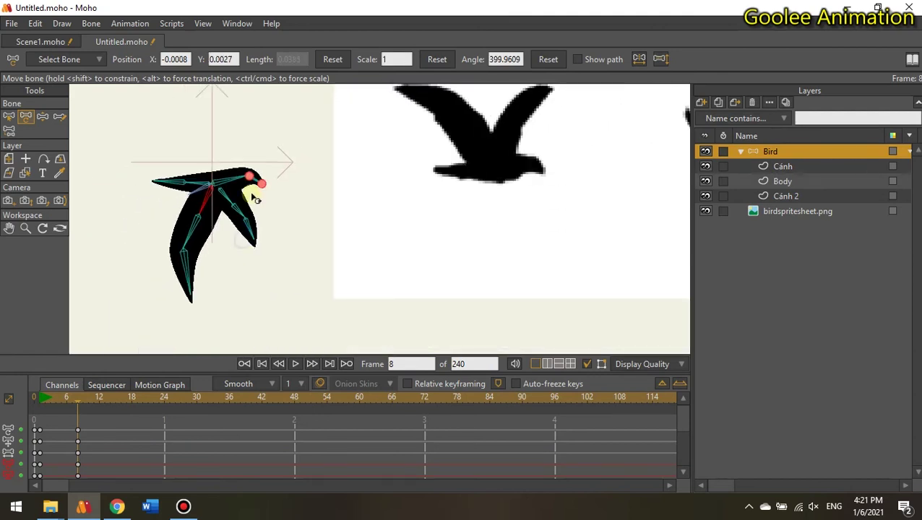
Spread the tail-side wing's outer bones backward at frame 8 and fine-tune both wing tips to match the sprite sheet's downstroke
scroll(261, 203, "down", 3)
scroll(274, 209, "up", 3)
key("z")
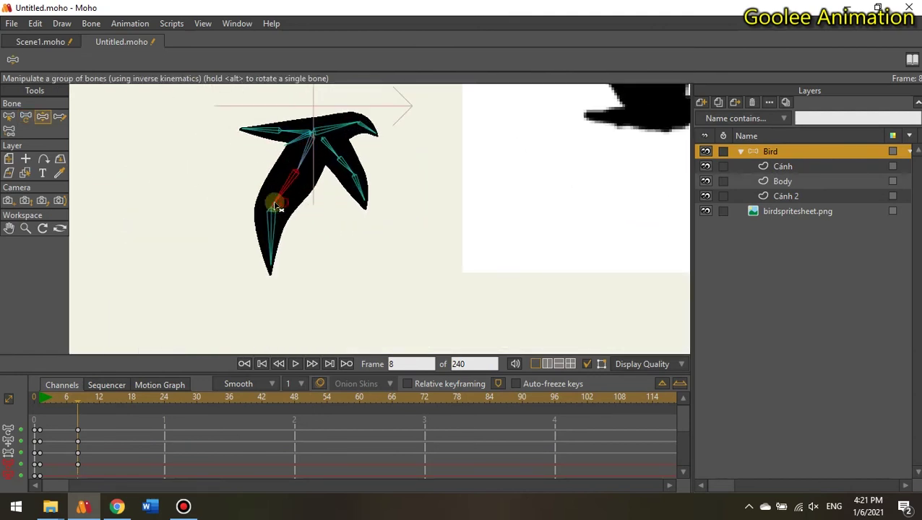
left_click_drag(272, 237, 226, 215)
scroll(238, 205, "up", 2)
key("t")
left_click_drag(324, 151, 243, 230)
key("z")
scroll(302, 237, "down", 3)
left_click_drag(441, 233, 277, 207)
scroll(192, 196, "up", 6)
left_click_drag(208, 200, 227, 193)
Raise the bird's head and angle its tail bones downward to complete the frame 8 pose
scroll(224, 171, "down", 5)
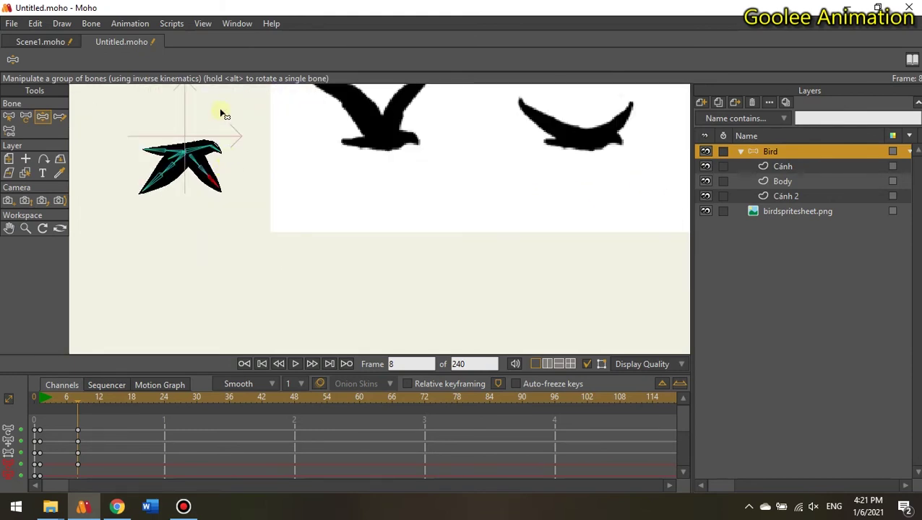
scroll(158, 195, "up", 3)
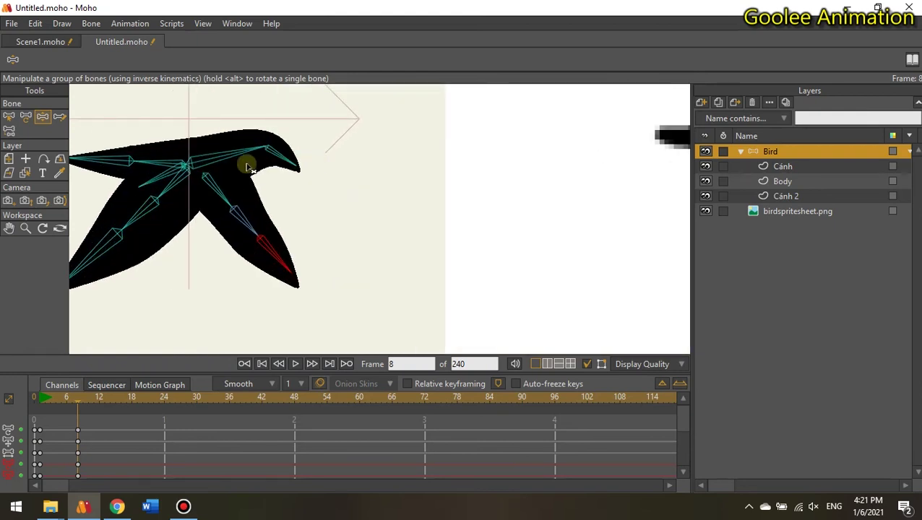
left_click_drag(156, 177, 157, 166)
left_click_drag(294, 157, 263, 135)
left_click_drag(107, 142, 137, 177)
left_click_drag(171, 153, 172, 155)
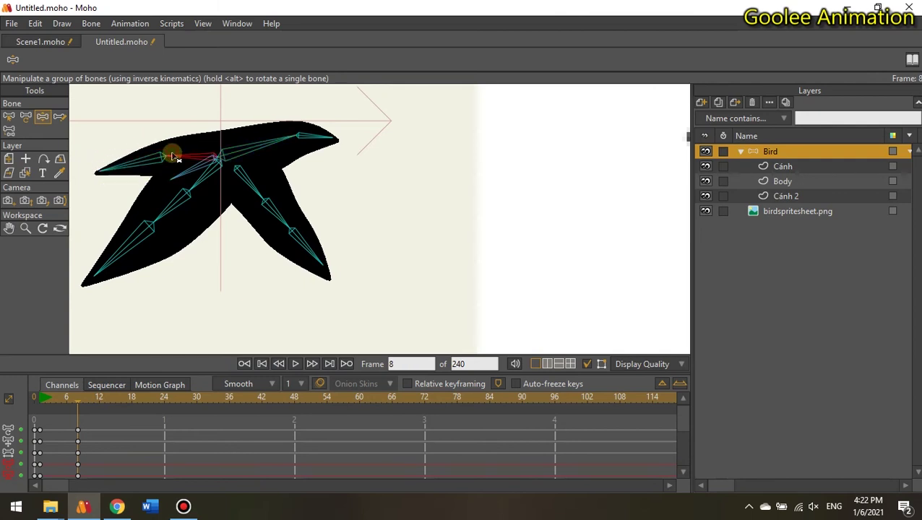
Return to frame 0 and refine the wing-base outlines on the Cánh 2 and Cánh layers where they meet the body
scroll(167, 195, "down", 2)
left_click_drag(47, 399, 6, 382)
left_click(27, 190)
scroll(210, 137, "up", 2)
left_click(209, 138)
scroll(202, 177, "up", 4)
key("t")
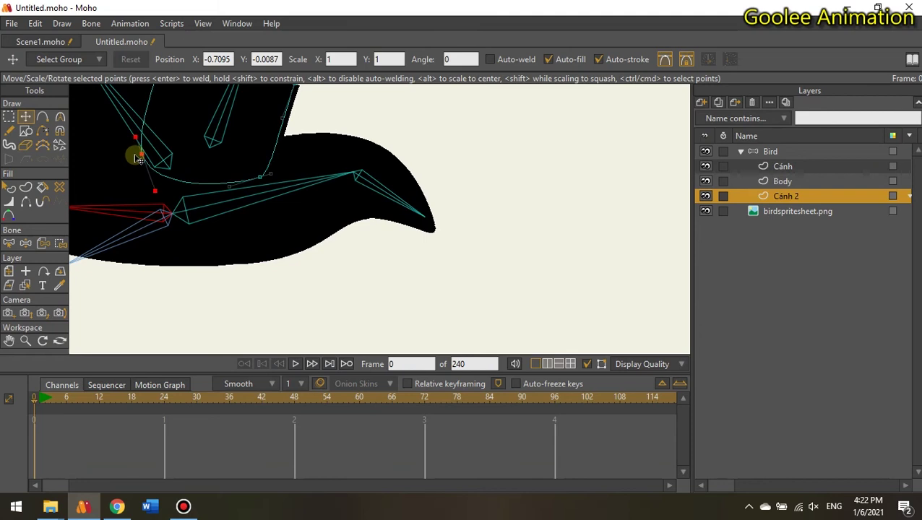
key("q")
scroll(264, 169, "down", 3)
left_click(25, 286)
left_click(208, 135)
scroll(224, 180, "up", 3)
key("t")
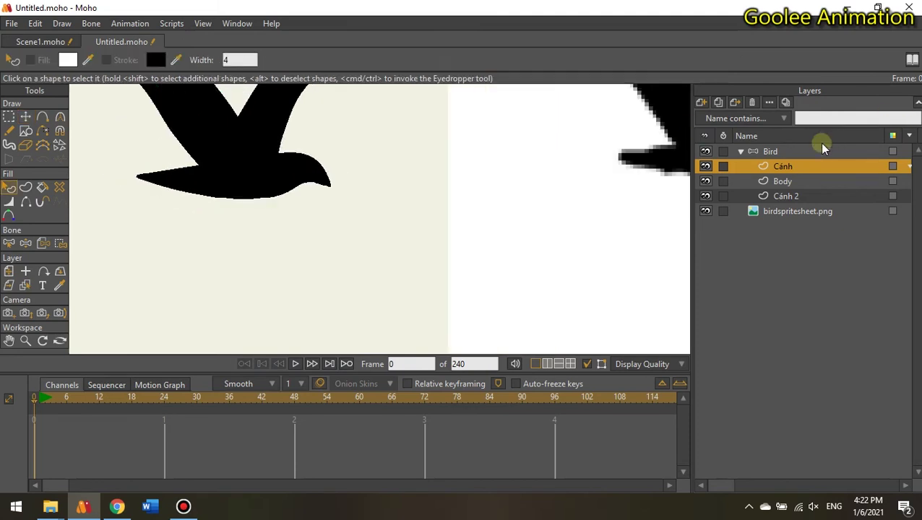
On the Bird layer, key a pose at frame 4 with both wings raised and their tips curved upward
left_click(820, 149)
key("space")
mouse_move(43, 397)
left_mouse_down()
mouse_move(68, 406)
mouse_move(58, 407)
left_mouse_up()
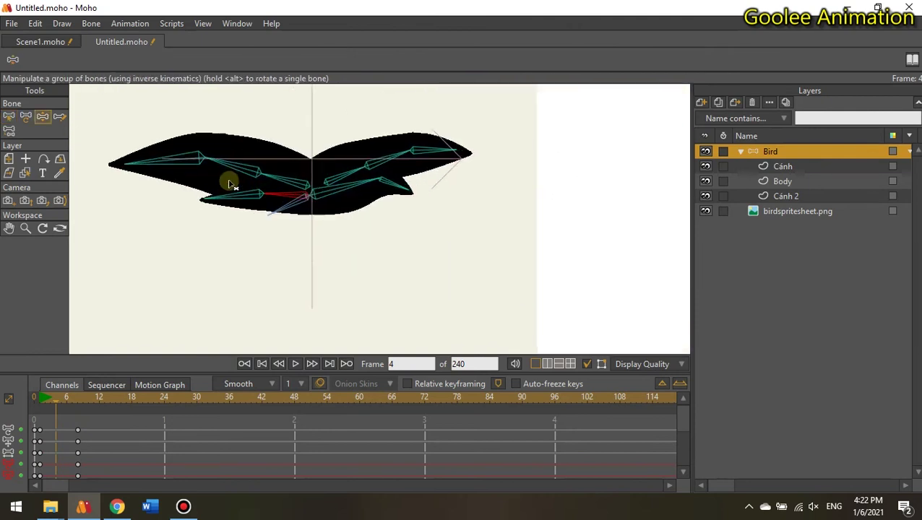
left_click_drag(231, 181, 253, 131)
left_click_drag(402, 139, 377, 189)
scroll(400, 141, "down", 2)
scroll(323, 133, "up", 2)
left_click_drag(322, 132, 332, 155)
scroll(337, 149, "down", 3)
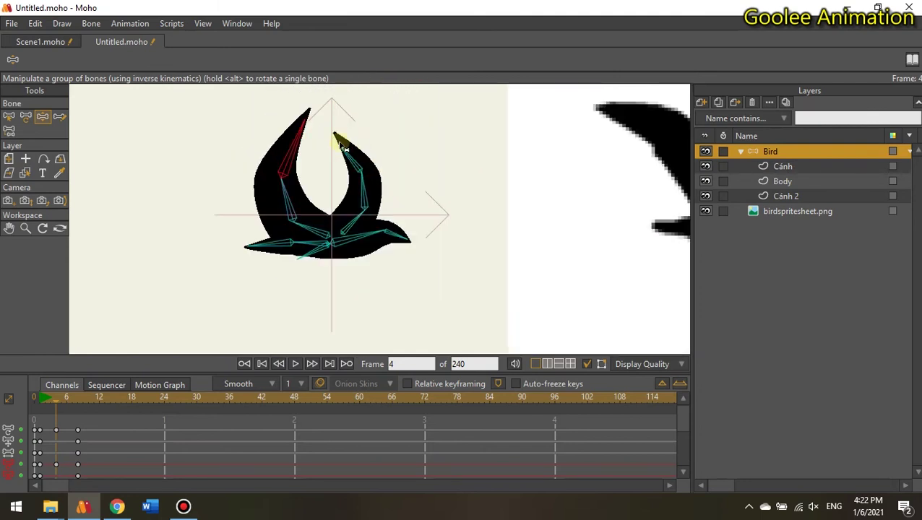
left_click_drag(288, 195, 280, 124)
key("t")
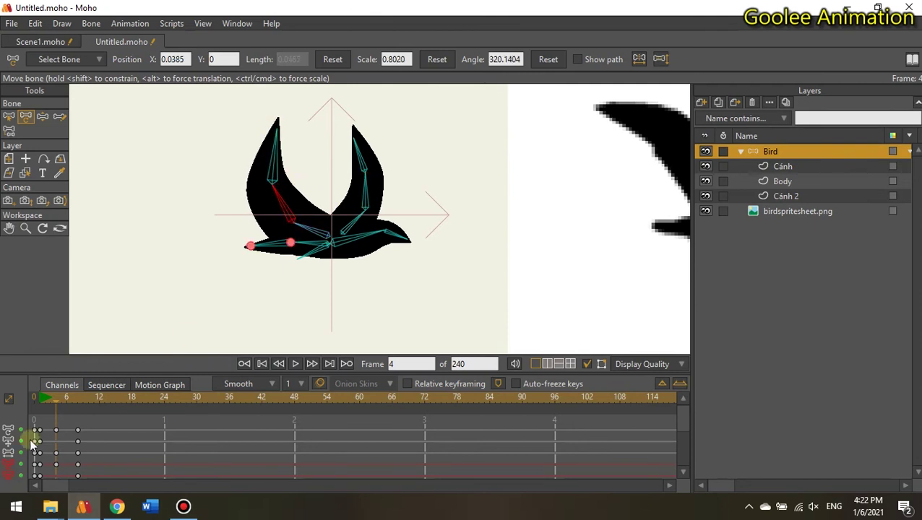
Key an in-between pose at frame 3 with both wing tips angled outward, and move the frame 4 keys to frame 5
left_click_drag(44, 397, 73, 416)
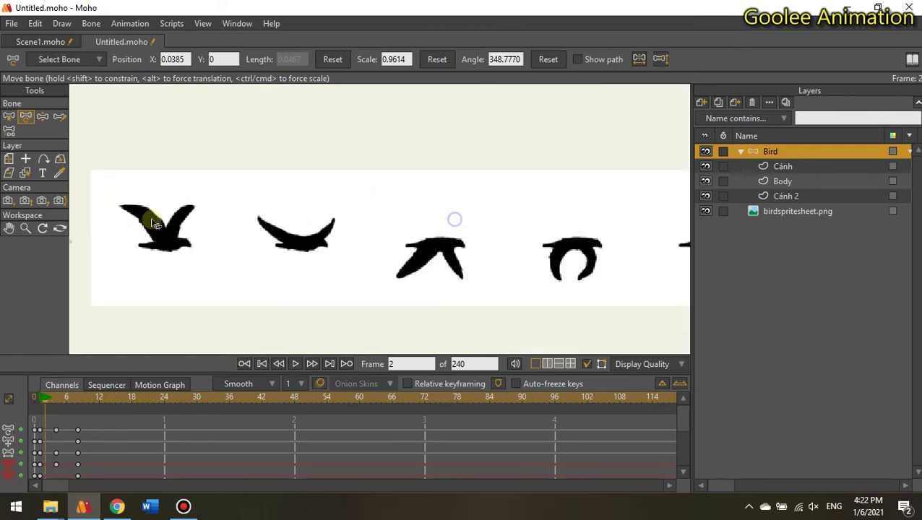
left_click_drag(419, 240, 248, 259)
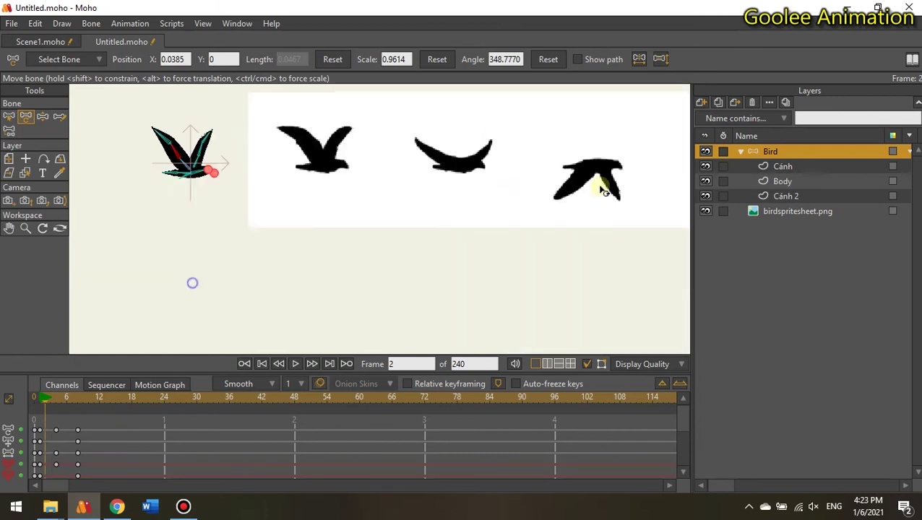
left_click_drag(191, 281, 343, 170)
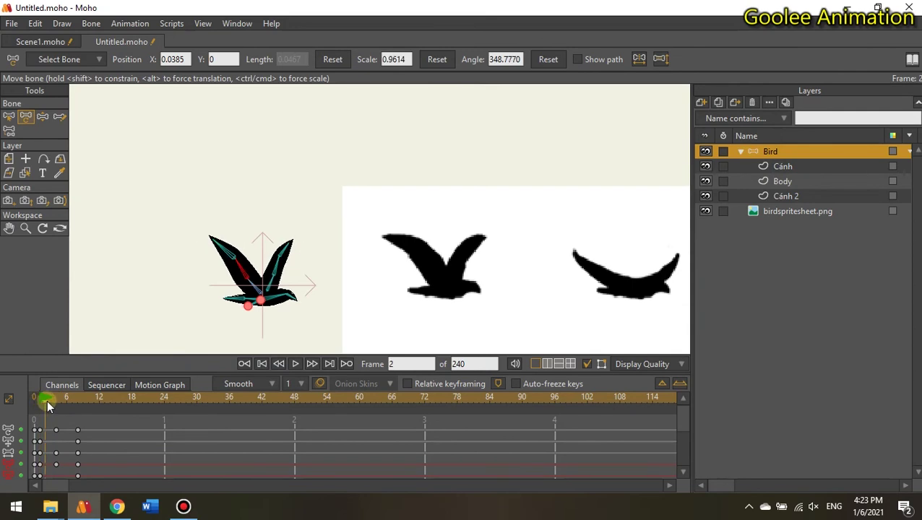
left_click_drag(47, 399, 50, 398)
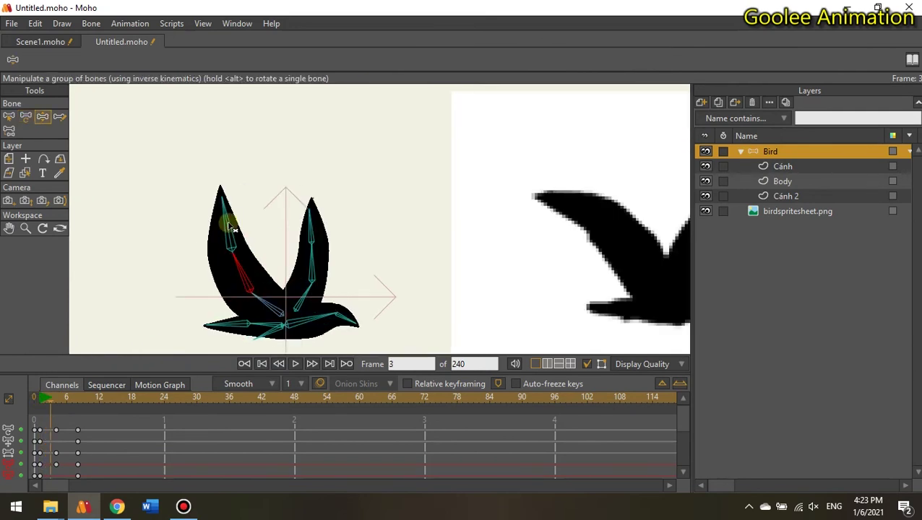
left_click_drag(225, 245, 211, 233)
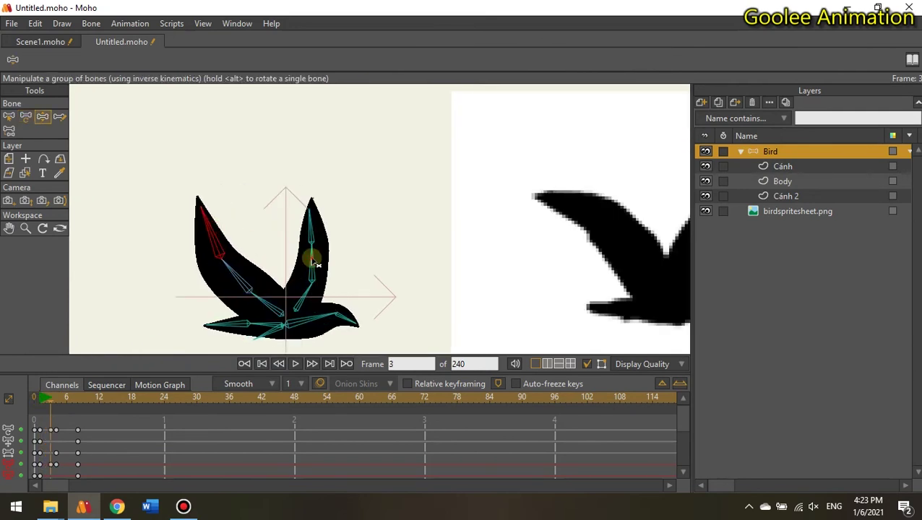
left_click_drag(315, 264, 330, 215)
left_click(265, 288)
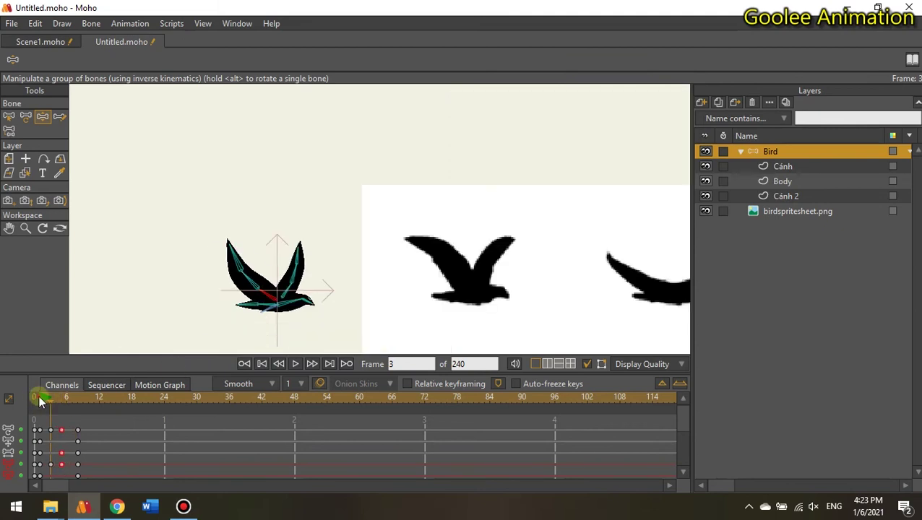
mouse_move(39, 397)
left_mouse_down()
mouse_move(64, 403)
mouse_move(50, 412)
mouse_move(37, 407)
left_mouse_up()
key("space")
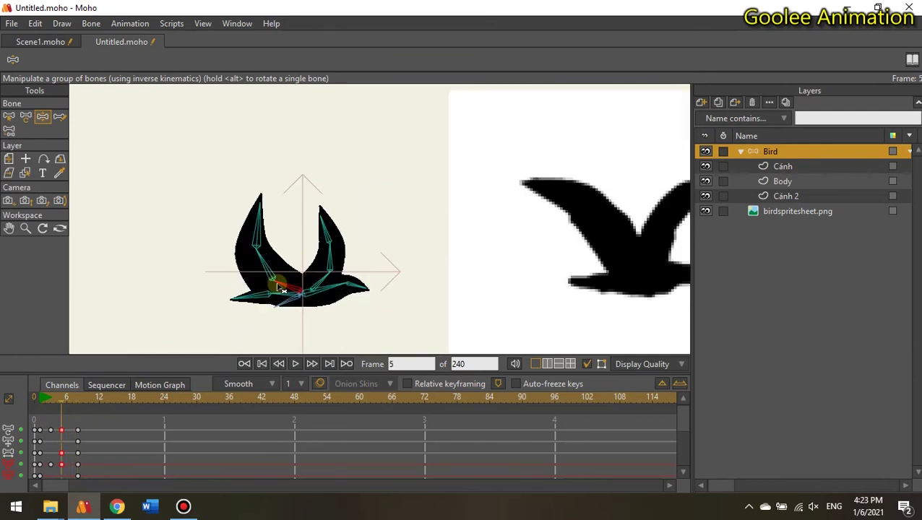
At frame 5, spread the tail-side wing outward and fine-tune its root bone
left_click_drag(261, 279, 224, 248)
key("t")
scroll(265, 277, "up", 3)
key("ctrl+z")
left_click_drag(283, 287, 289, 290)
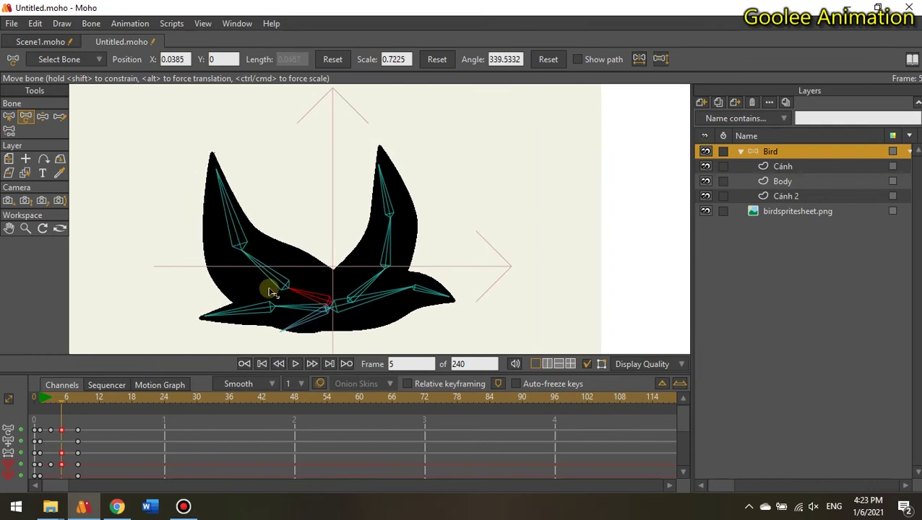
Play the wing animation from the start and compare it with the sprite sheet's poses
scroll(303, 278, "down", 7)
left_click_drag(420, 232, 212, 217)
left_click(35, 399)
key("space")
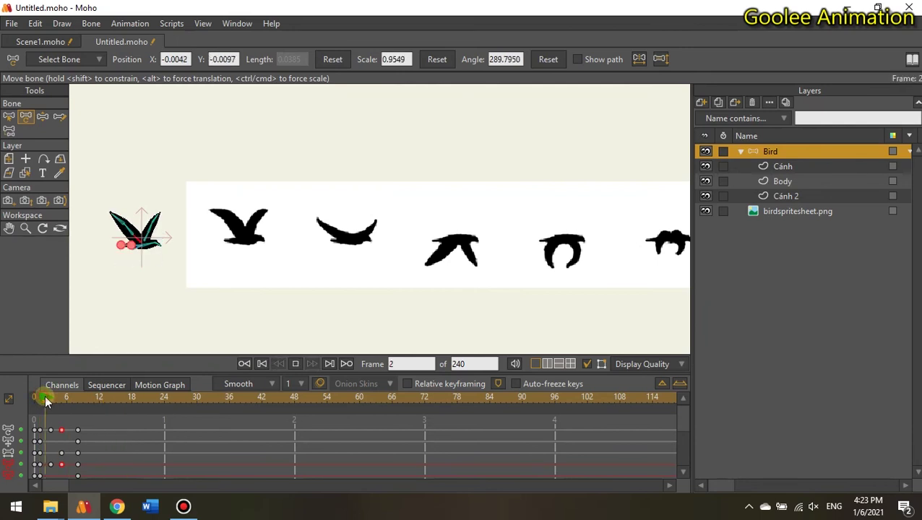
key("space")
Freeze the bird's pose at frame 11 and curl both wings inward beneath the body
scroll(145, 251, "up", 2)
scroll(142, 250, "up", 1)
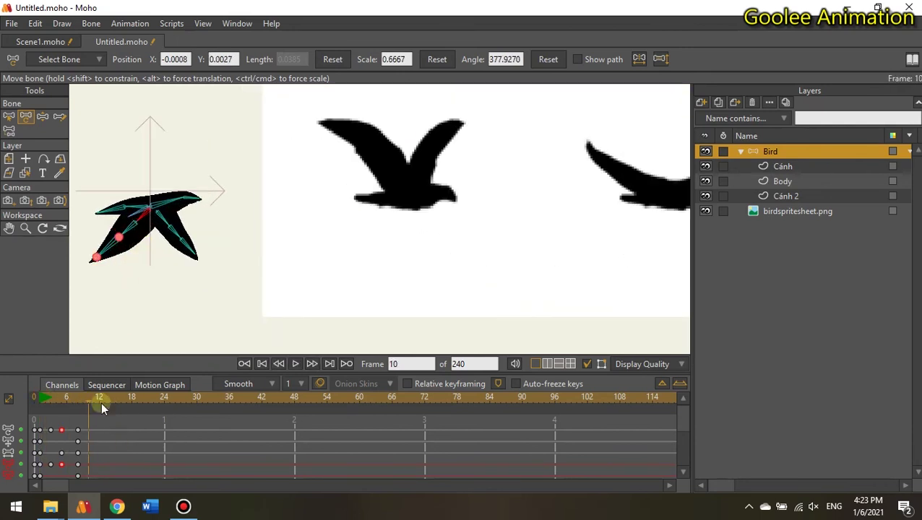
left_click(92, 398)
key("ctrl+f")
scroll(145, 252, "up", 3)
key("z")
left_click_drag(101, 249, 138, 256)
left_click_drag(214, 249, 196, 224)
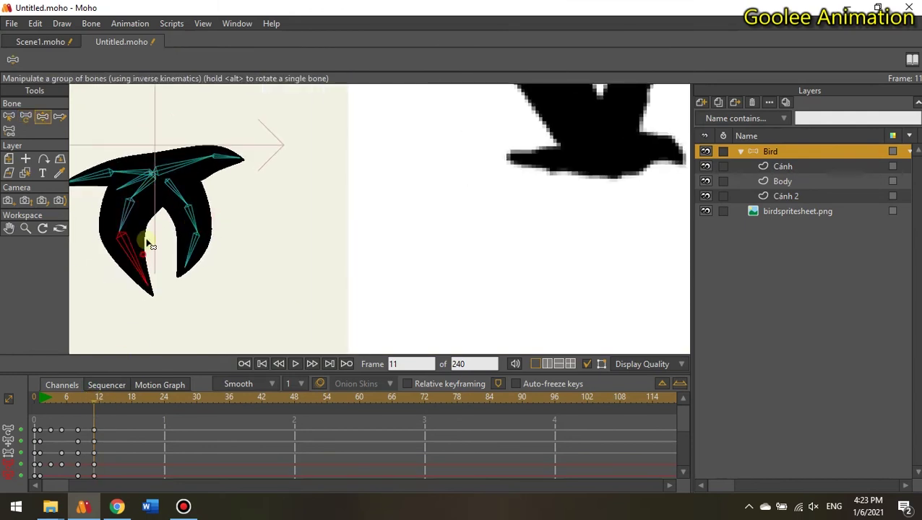
Fine-tune the frame 11 pose against the sprite sheet by adjusting the tail-side wing tip and raising the tail
left_click_drag(146, 242, 143, 243)
scroll(314, 214, "down", 8)
left_click_drag(400, 210, 308, 220)
scroll(205, 218, "up", 7)
left_click_drag(120, 198, 120, 195)
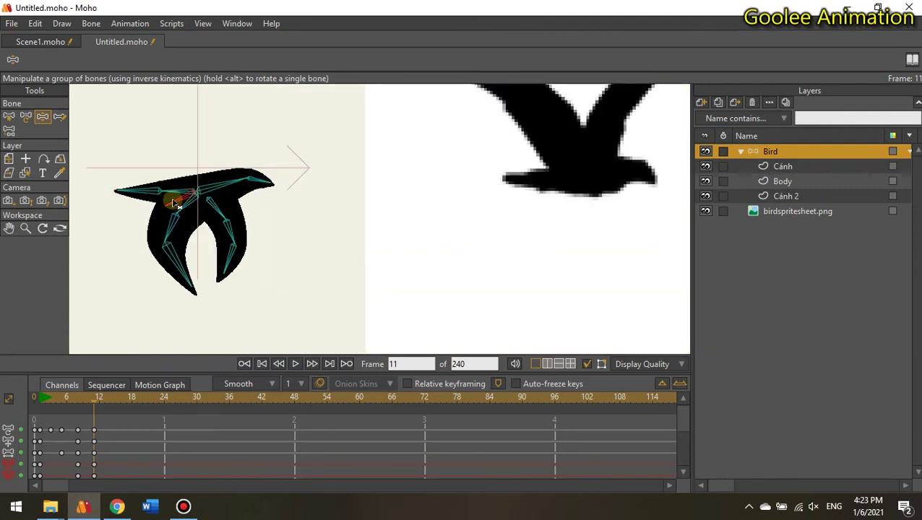
Copy the frame 1 pose keys to frame 21 to close the flight loop, and play the animation
left_click_drag(91, 417, 78, 432)
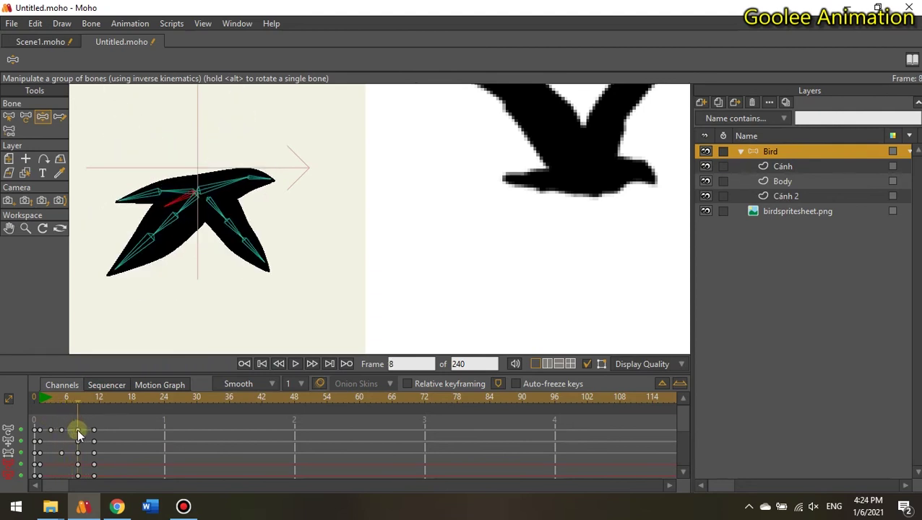
key("space")
left_click_drag(85, 422, 134, 426)
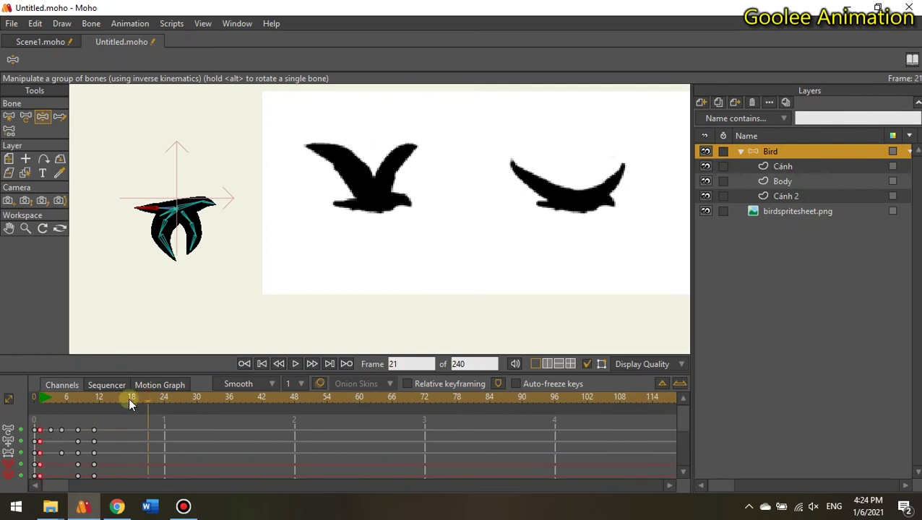
key("space")
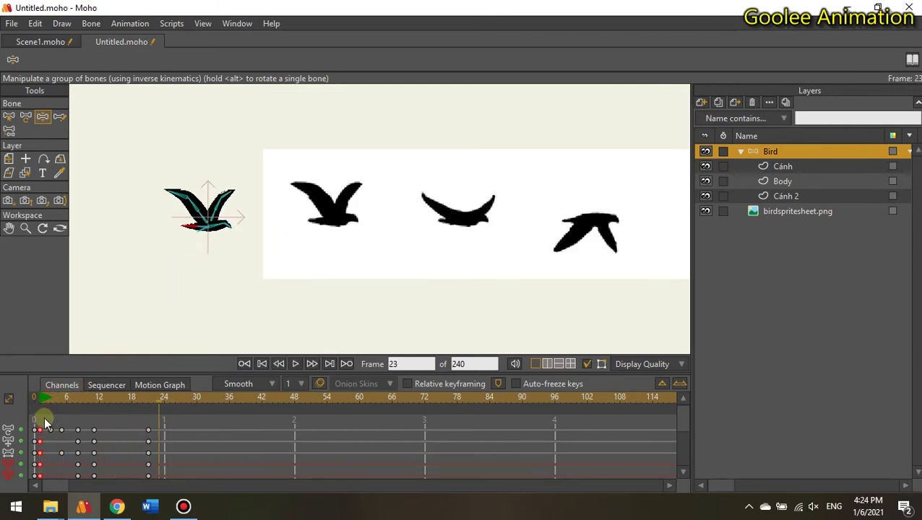
scroll(218, 248, "up", 3)
key("space")
key("space")
Key a pose at frame 16 with both wings raised and spread outward from the body
left_click_drag(88, 398, 111, 401)
scroll(338, 203, "down", 6)
scroll(338, 214, "up", 5)
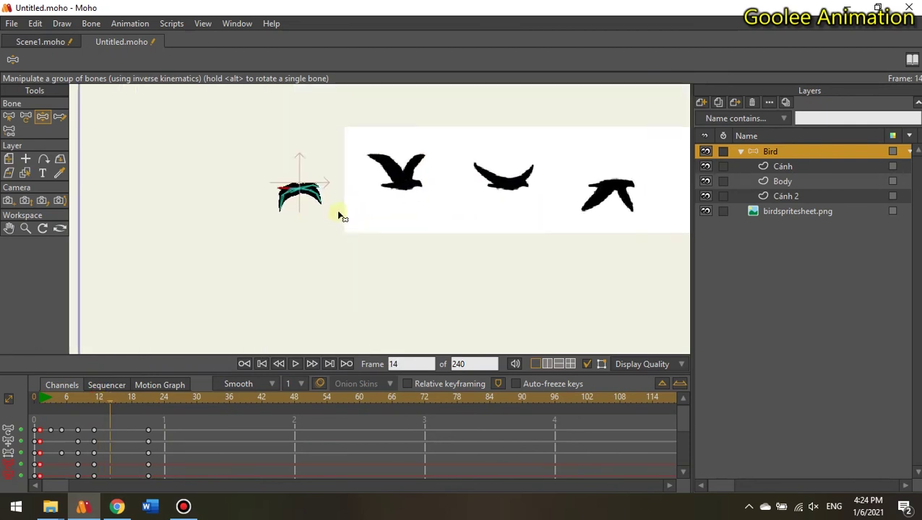
left_click(123, 398)
scroll(275, 182, "up", 2)
left_click_drag(224, 216, 210, 139)
left_click_drag(323, 200, 340, 141)
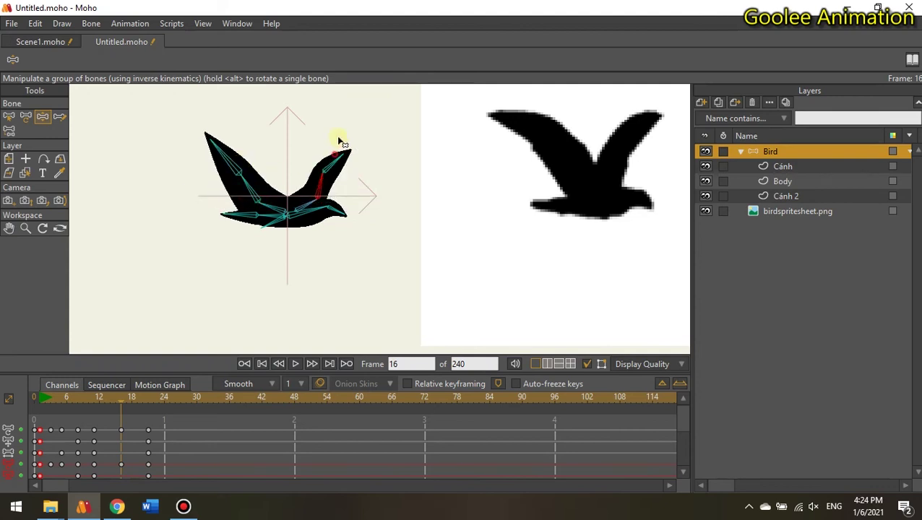
left_click_drag(245, 185, 210, 165)
mouse_move(324, 184)
left_mouse_down()
mouse_move(369, 170)
mouse_move(339, 174)
left_mouse_up()
left_click_drag(246, 182, 252, 177)
scroll(335, 214, "up", 1)
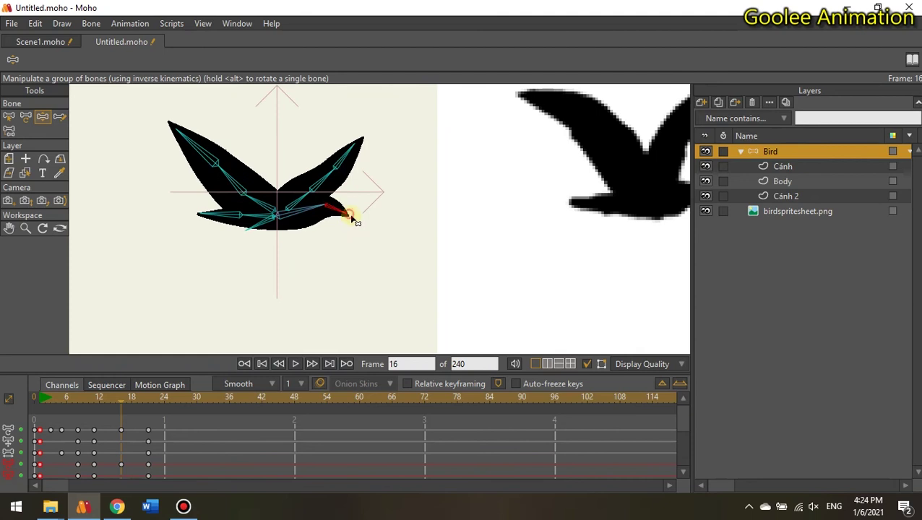
Key an in-between pose at frame 14 by adjusting the bones of both wings and the tail
left_click_drag(98, 400, 115, 408)
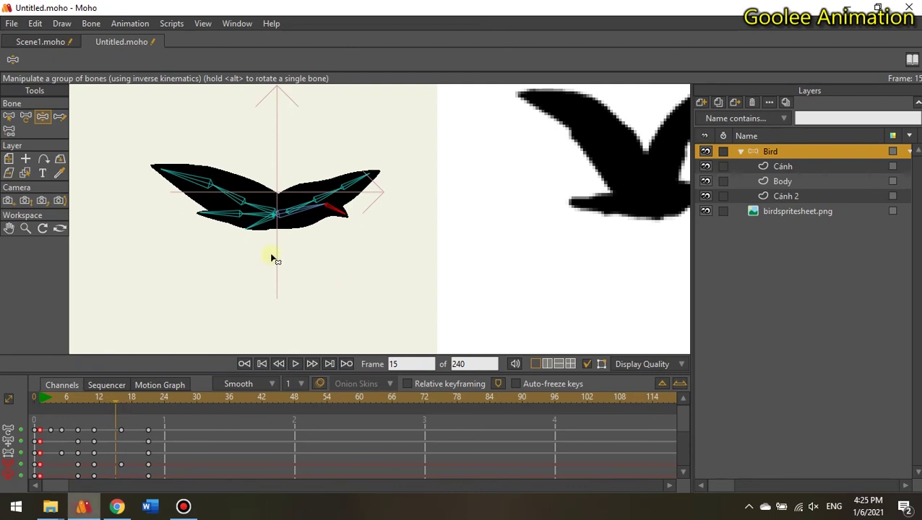
left_click_drag(64, 396, 108, 416)
scroll(148, 248, "up", 3)
left_click_drag(148, 248, 179, 273)
left_click_drag(398, 228, 426, 231)
left_click_drag(173, 281, 209, 284)
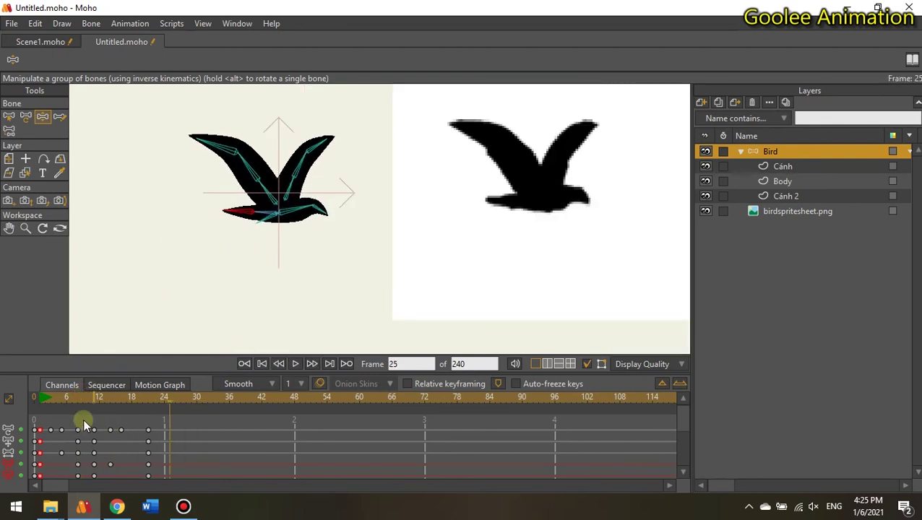
Move the loop-closing keys to frame 20 and compare the frame 16 pose with the poses on the sprite sheet
mouse_move(112, 398)
left_mouse_down()
mouse_move(153, 405)
mouse_move(120, 401)
left_mouse_up()
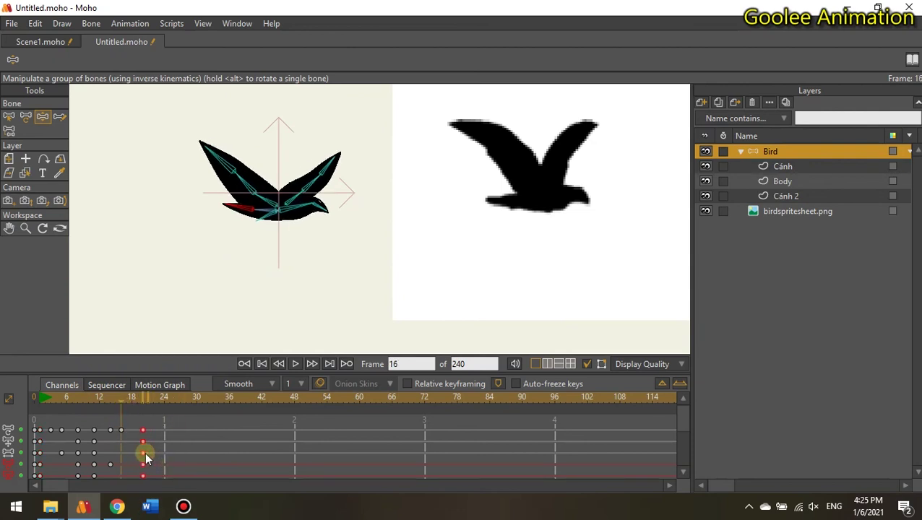
scroll(402, 233, "down", 3)
left_click_drag(412, 233, 84, 281)
scroll(204, 260, "down", 1)
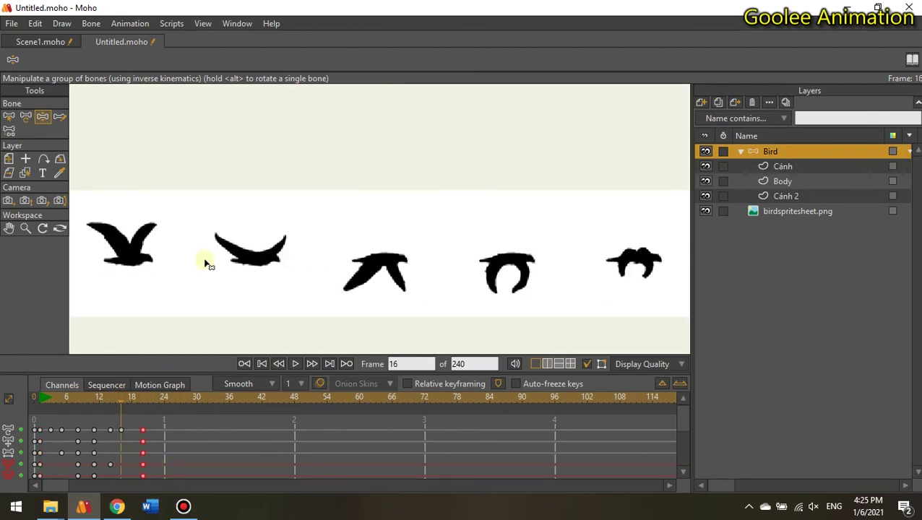
left_click_drag(205, 260, 301, 255)
scroll(177, 260, "up", 4)
left_click_drag(75, 255, 304, 244)
Refine the bend of the tail-side wing at frame 16 by adjusting its bones, and play the animation
scroll(304, 244, "up", 3)
mouse_move(243, 152)
left_mouse_down()
mouse_move(187, 146)
mouse_move(252, 153)
left_mouse_up()
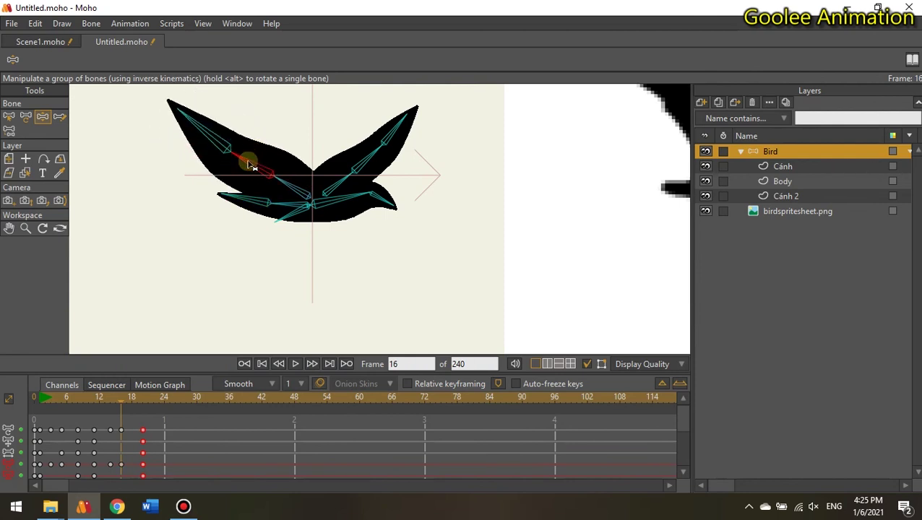
scroll(246, 174, "up", 1)
left_click_drag(253, 165, 302, 196)
scroll(332, 180, "down", 3)
key("space")
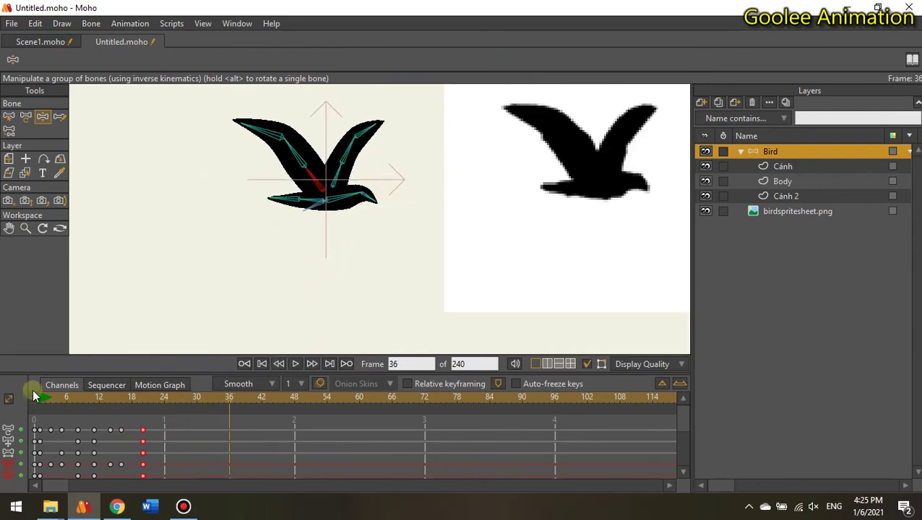
Raise both wings to a steeper angle at frame 1 and copy that pose's keys to frame 20
scroll(265, 134, "up", 2)
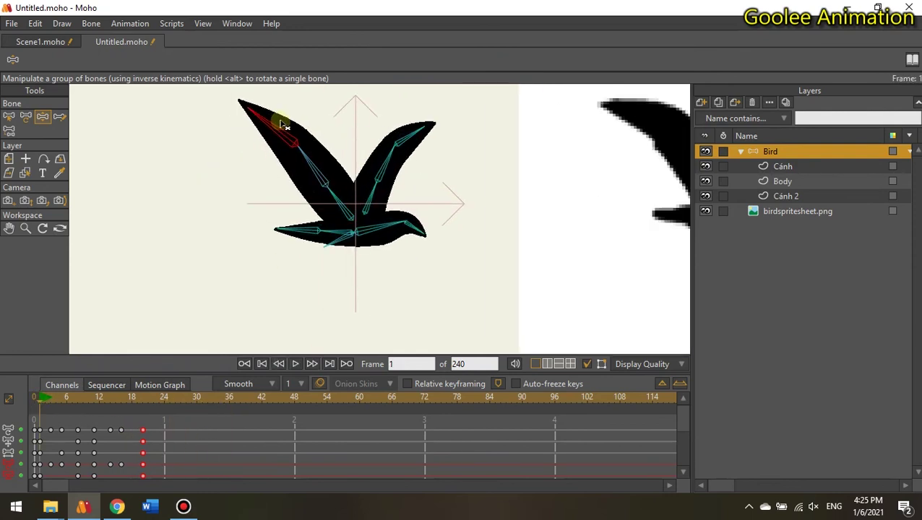
left_click_drag(308, 162, 279, 142)
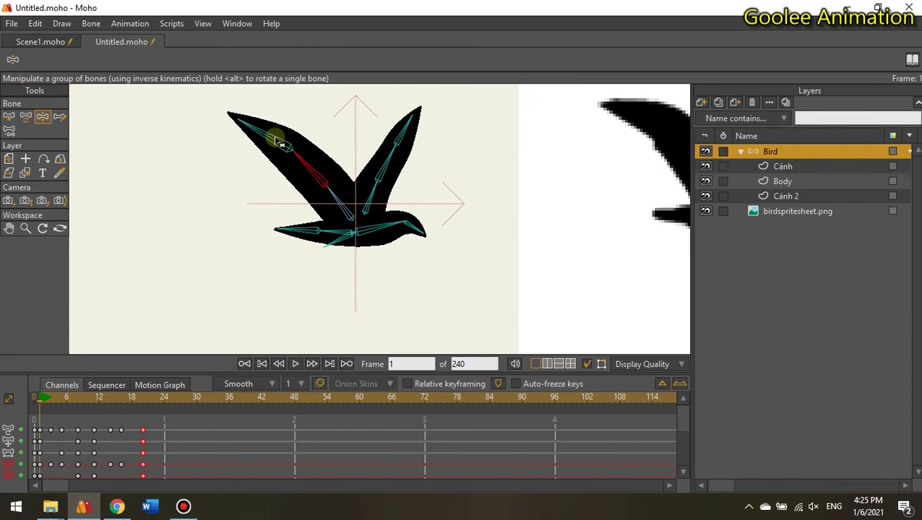
left_click_drag(394, 122, 382, 177)
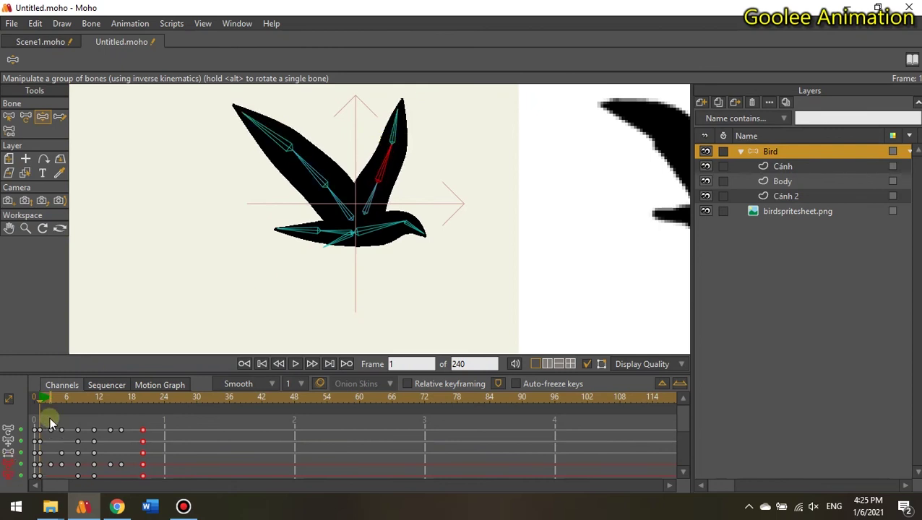
left_click(142, 399)
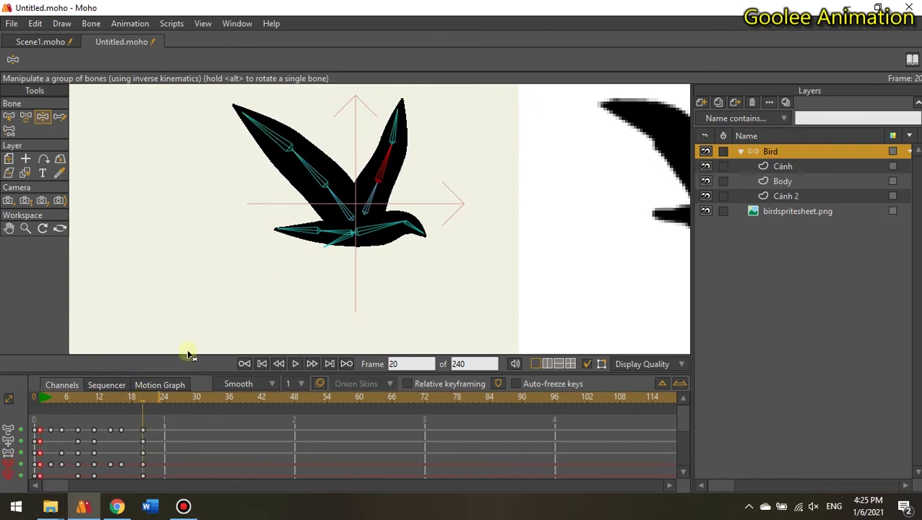
scroll(334, 197, "down", 2)
Set the frame 20 keys to Cycle interpolation returning to frame 2, and play the looping flight
right_click(143, 454)
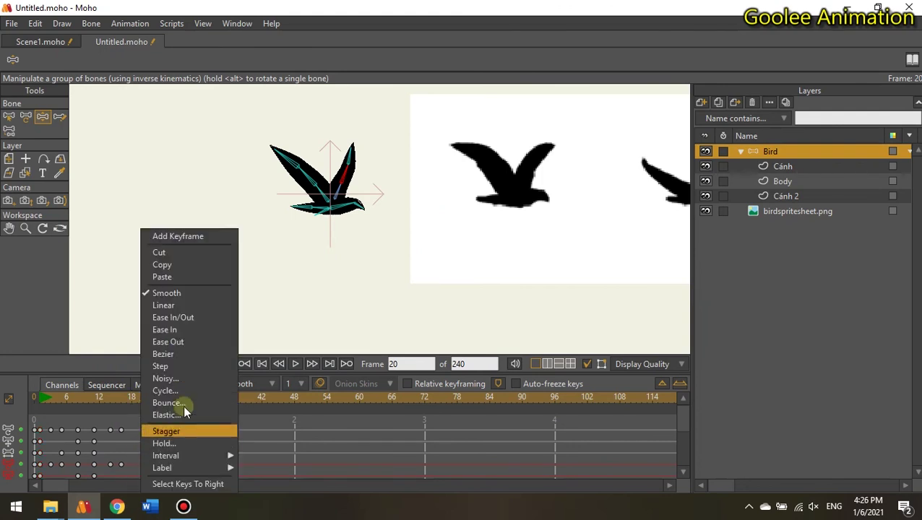
left_click(188, 388)
key("space")
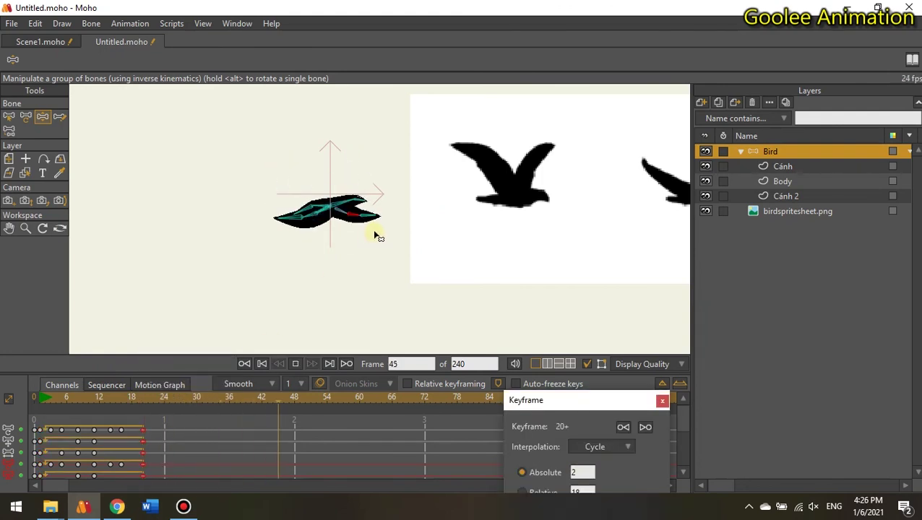
scroll(383, 229, "down", 2)
scroll(377, 199, "up", 2)
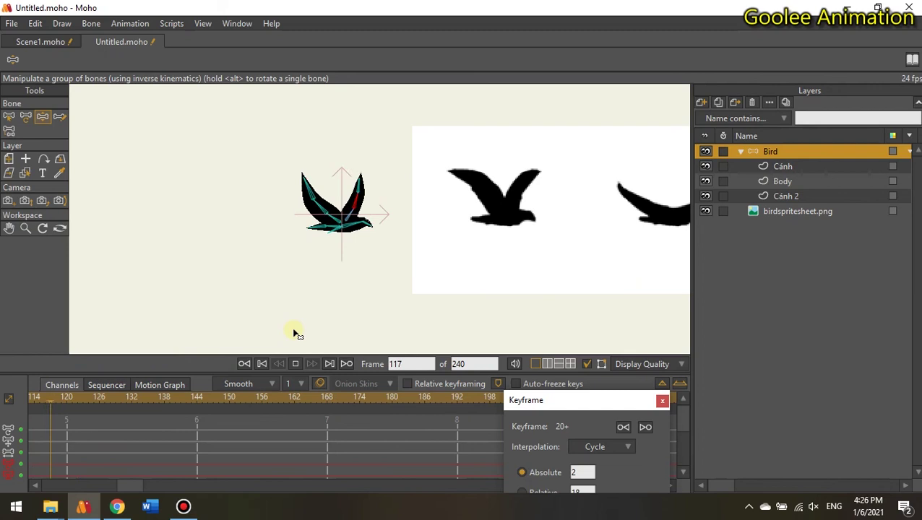
Shorten the flight loop by moving its closing cycle keys to frame 18
left_click(114, 485)
left_click_drag(175, 425, 128, 489)
left_click_drag(140, 457, 128, 457)
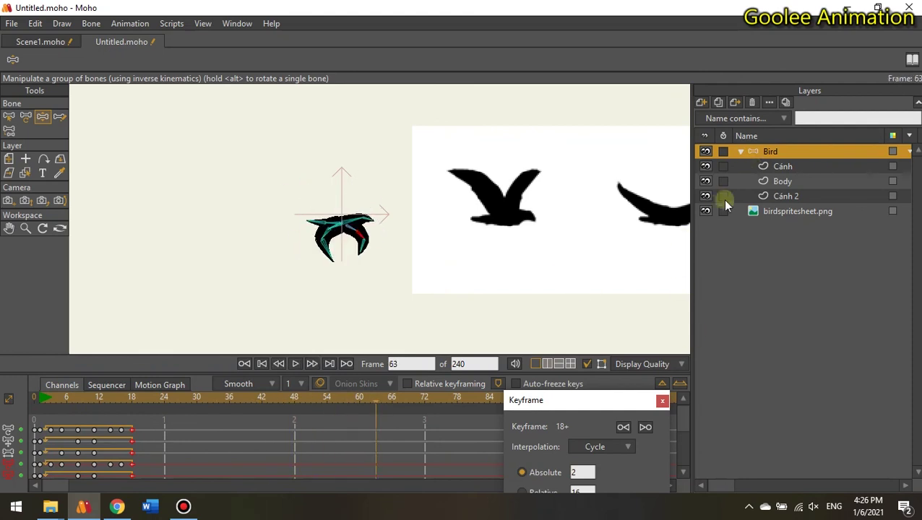
Hide the birdspritesheet.png layer and the bone overlay, and return playback to frame 0
left_click(706, 211)
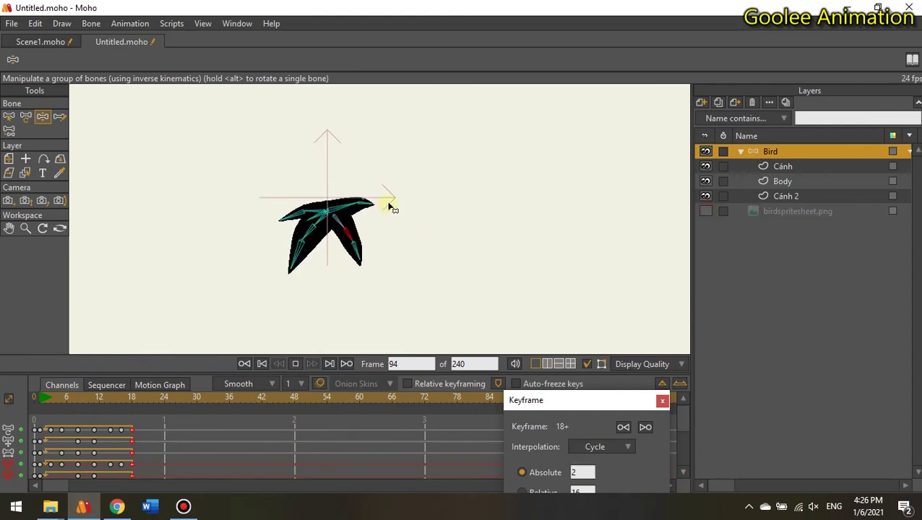
left_click(586, 364)
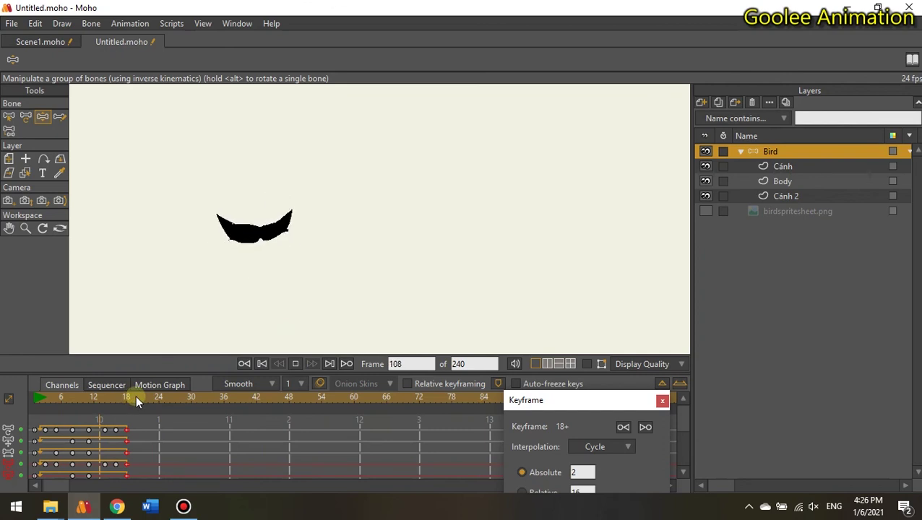
left_click(264, 364)
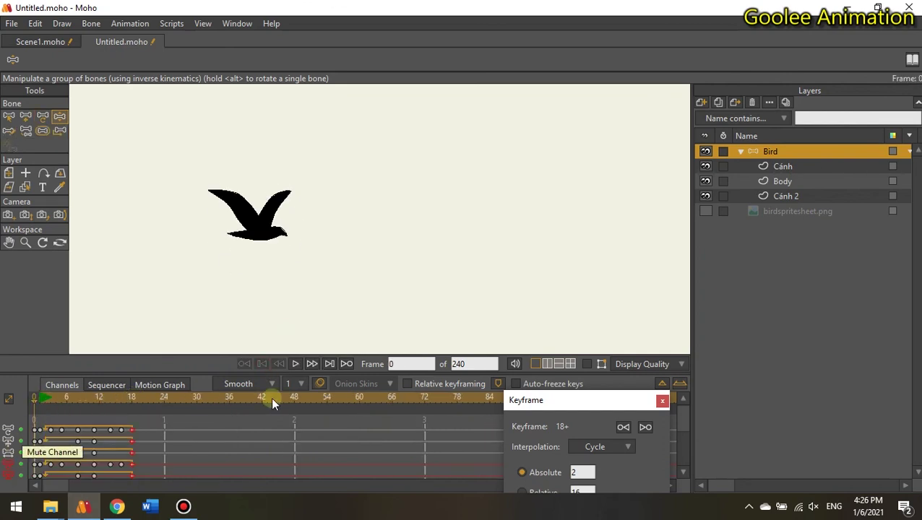
Try a forward flight by moving the whole Bird layer ahead horizontally at frame 60, and play it
left_click_drag(336, 397, 358, 399)
key("m")
left_click_drag(409, 258, 607, 254)
left_click(45, 398)
key("space")
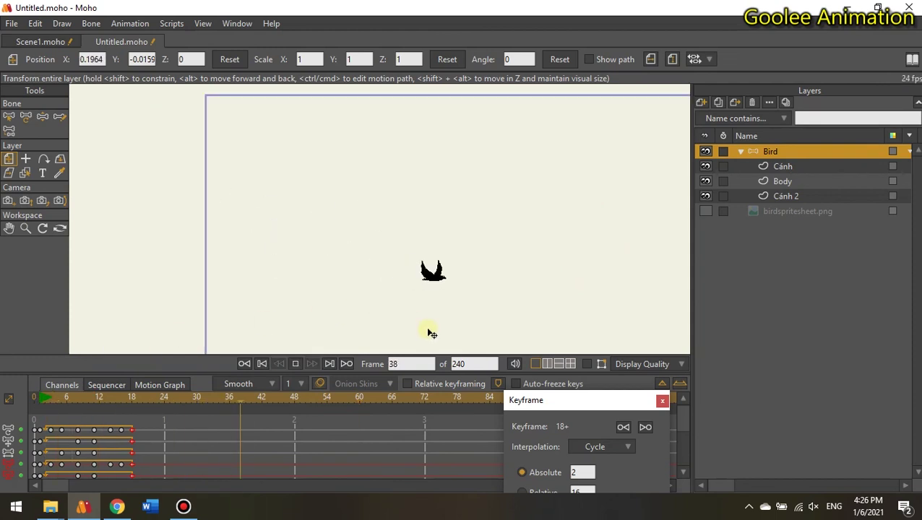
Move the Bird layer farther forward in its frame 60 position key and replay the flight
scroll(368, 457, "down", 2)
left_click(360, 466)
left_click(359, 398)
left_click_drag(454, 260, 255, 223)
left_click_drag(271, 242, 525, 244)
key("space")
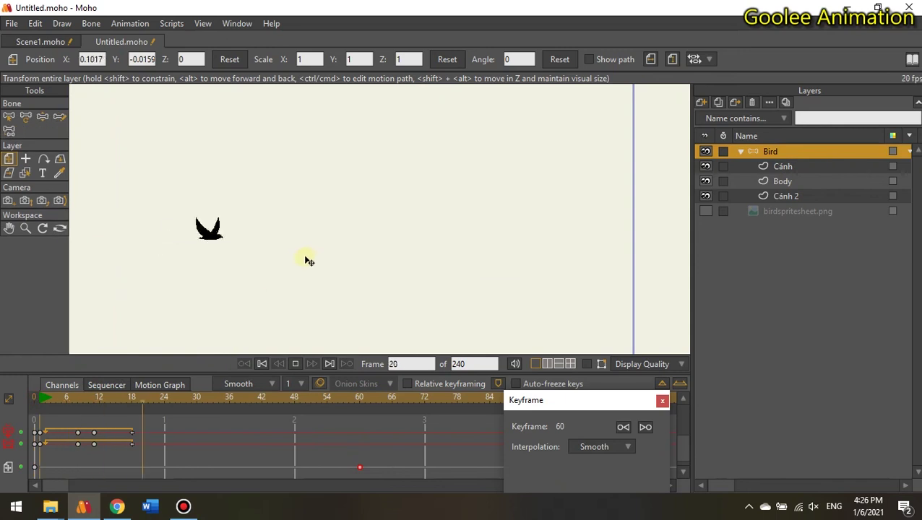
Make the frame 0 position key linear, move the frame 60 position key to frame 48, and preview the faster flight
right_click(34, 467)
left_click(70, 305)
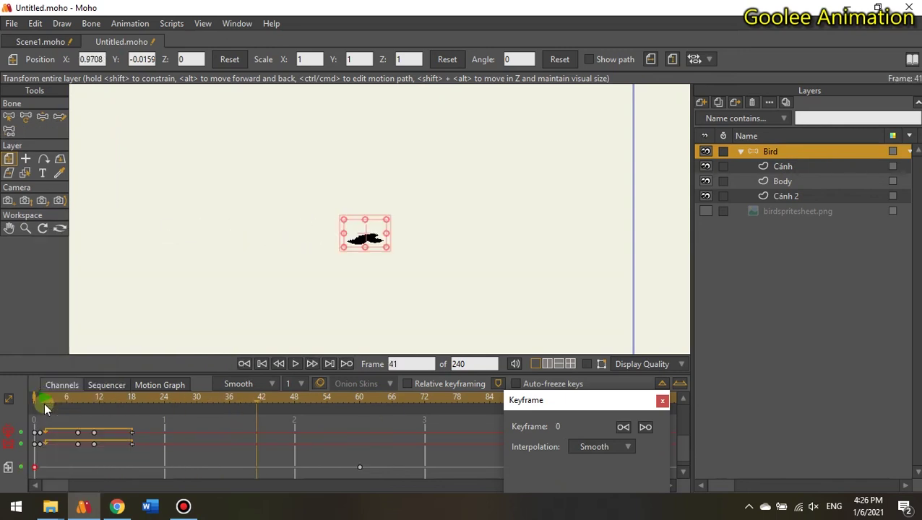
left_click(43, 398)
key("space")
left_click_drag(359, 467, 294, 467)
key("space")
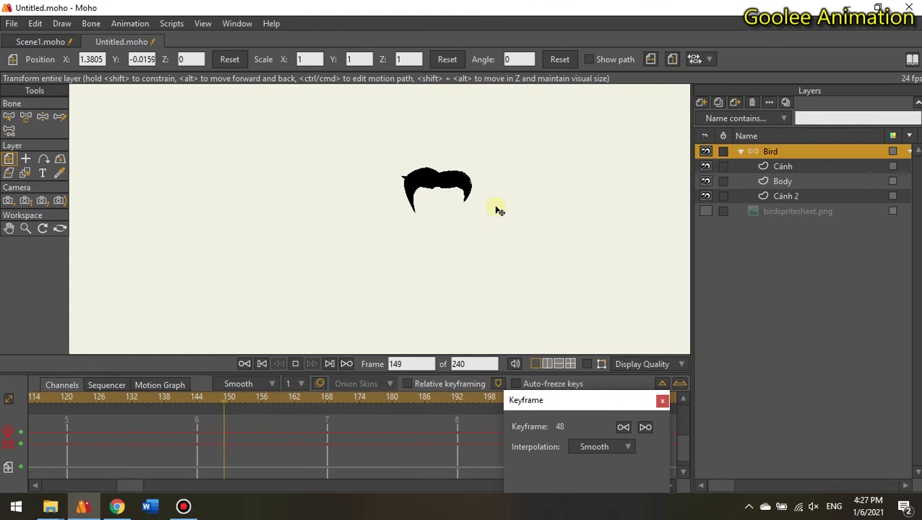
key("space")
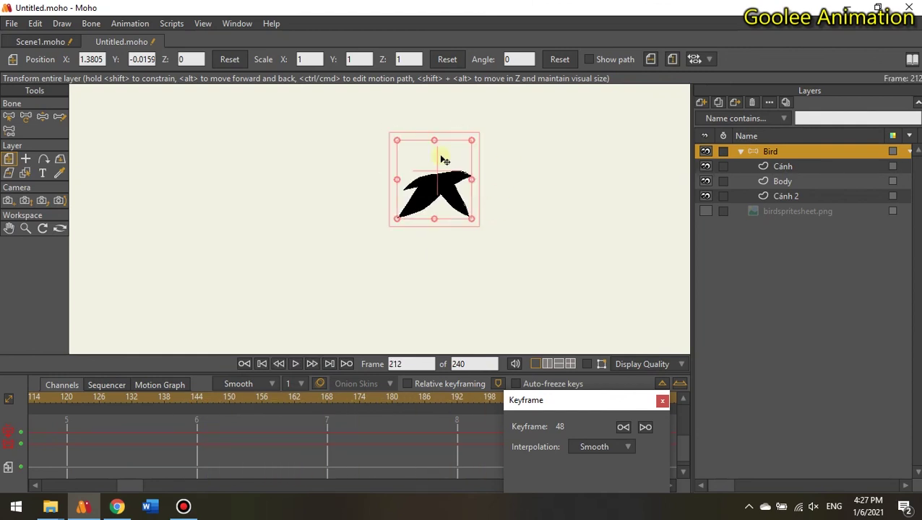
Delete the Bird layer's position key at frame 48
scroll(272, 455, "left", 10)
left_click(80, 398)
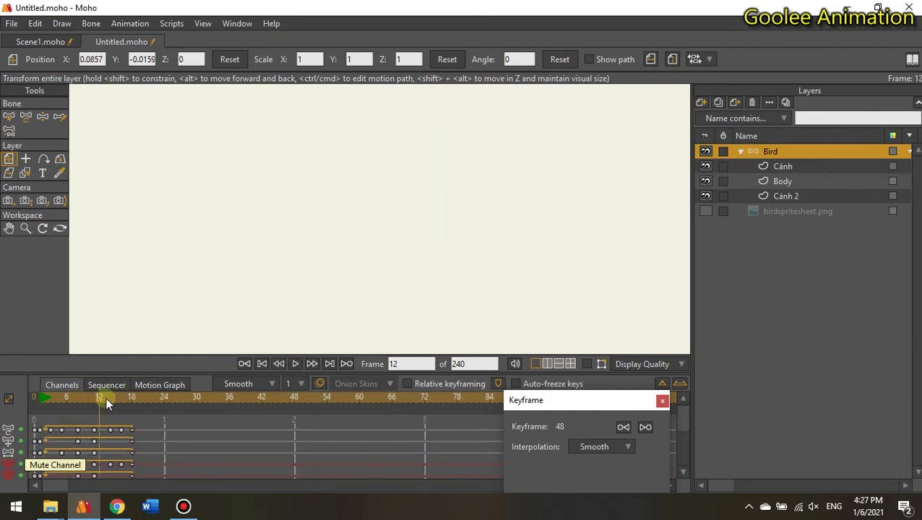
left_click_drag(105, 397, 110, 397)
scroll(28, 446, "down", 3)
key("Delete")
Show the bone overlay again, raise both wings further in the pose near the cycle's end, and play the loop
left_click_drag(320, 259, 642, 296)
scroll(226, 201, "up", 7)
left_click_drag(78, 399, 124, 403)
left_click(587, 364)
scroll(171, 188, "up", 2)
key("z")
left_click_drag(258, 220, 271, 193)
left_click_drag(425, 190, 439, 152)
key("space")
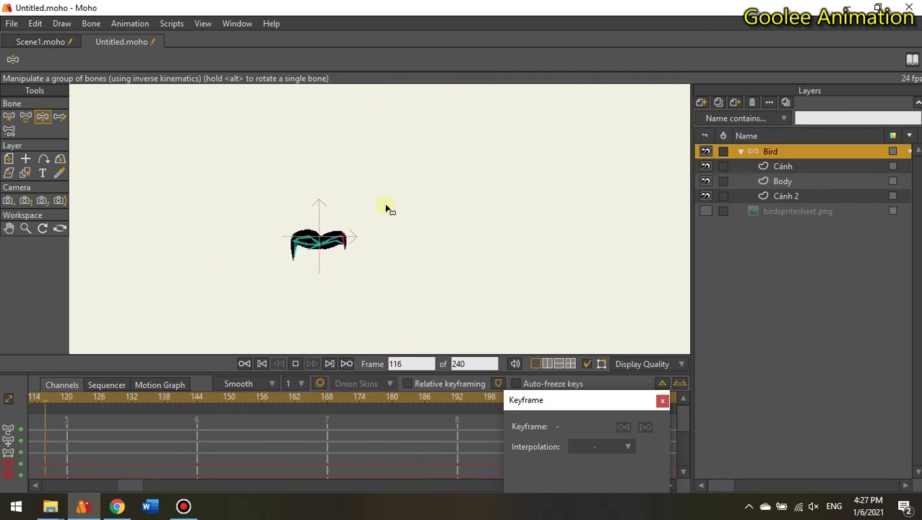
key("space")
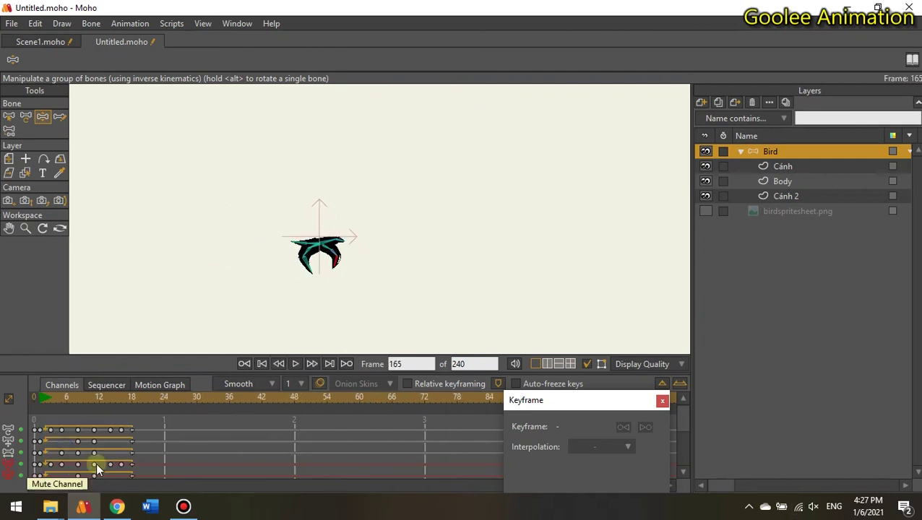